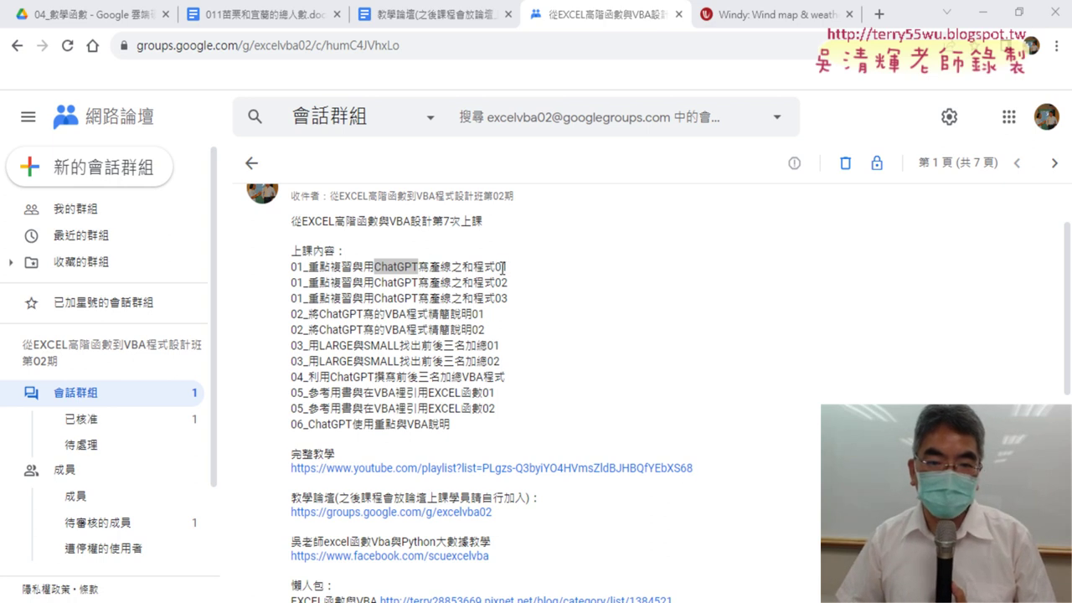
Step: Highlight ChatGPT寫產線之和程式, VBA程式精簡, LARGE, 前後三名加總, SMALL and VBA程式 in the lesson post
{"action": "left_click_drag", "start_coordinate": [496, 268], "coordinate": [374, 268]}
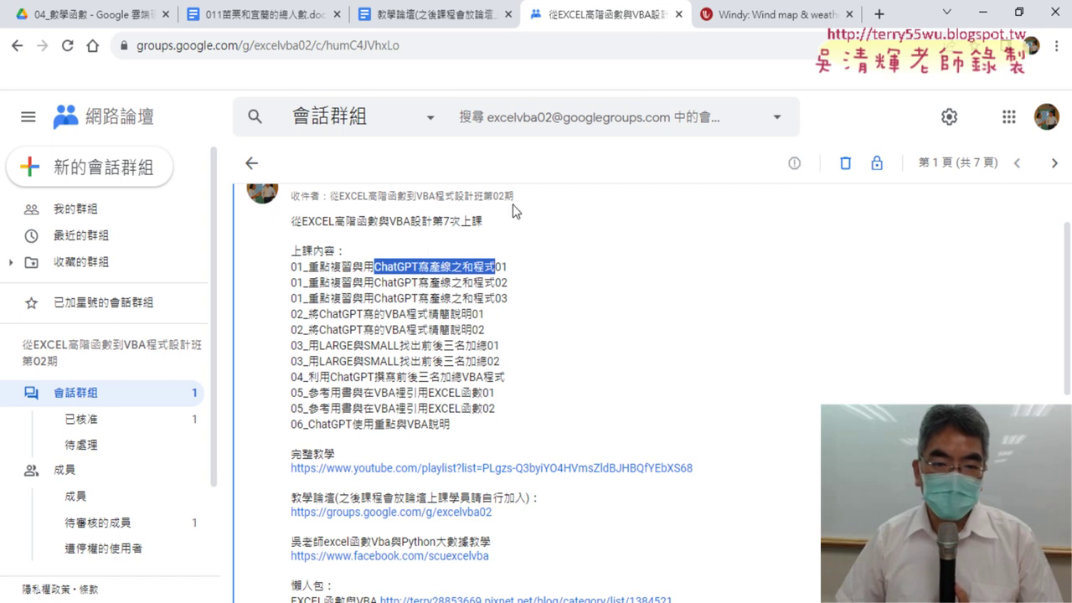
{"action": "left_click_drag", "start_coordinate": [385, 315], "coordinate": [453, 316]}
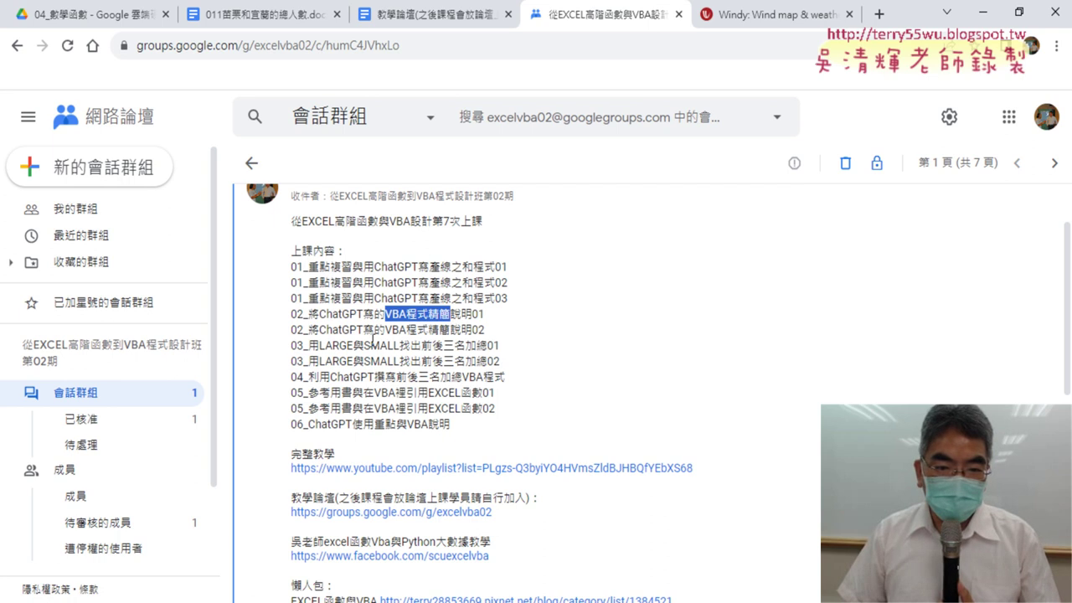
{"action": "left_click_drag", "start_coordinate": [319, 345], "coordinate": [353, 347]}
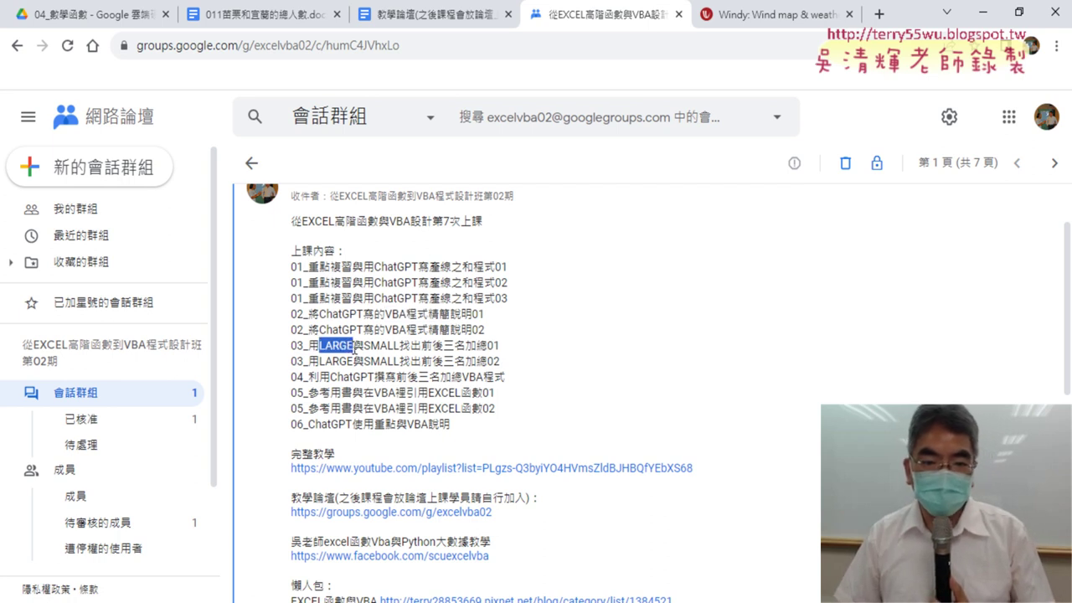
{"action": "left_click_drag", "start_coordinate": [420, 345], "coordinate": [487, 344]}
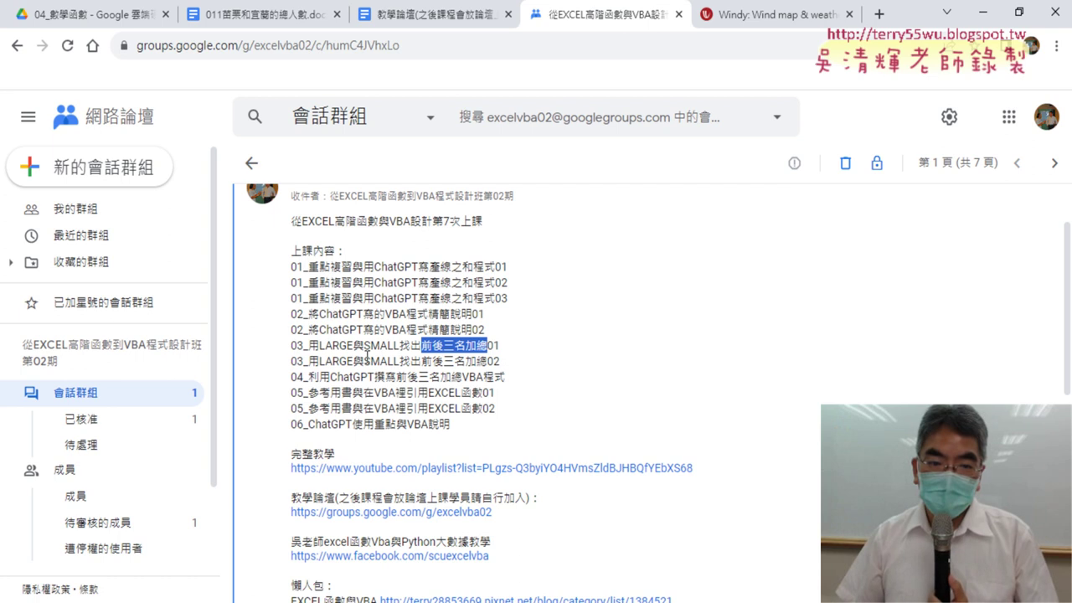
{"action": "left_click_drag", "start_coordinate": [354, 344], "coordinate": [319, 345]}
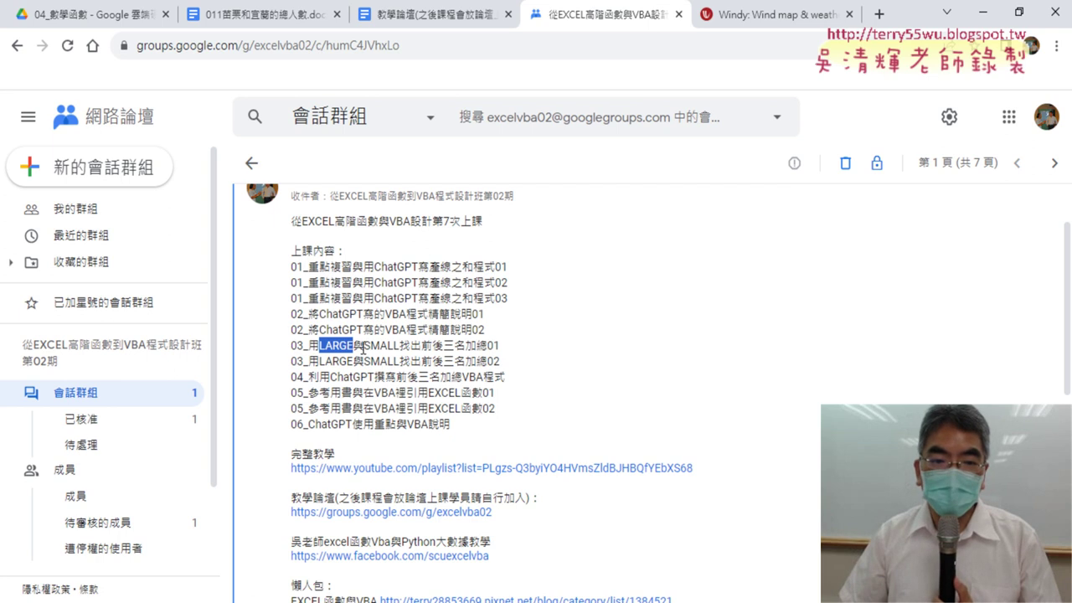
{"action": "left_click_drag", "start_coordinate": [363, 345], "coordinate": [401, 346]}
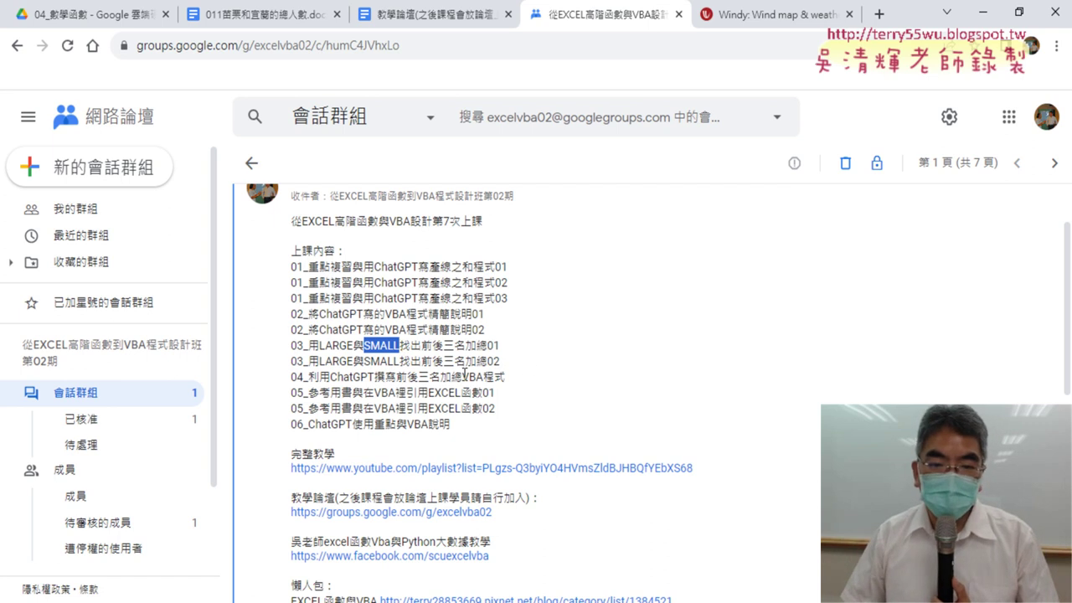
{"action": "left_click_drag", "start_coordinate": [462, 376], "coordinate": [509, 379]}
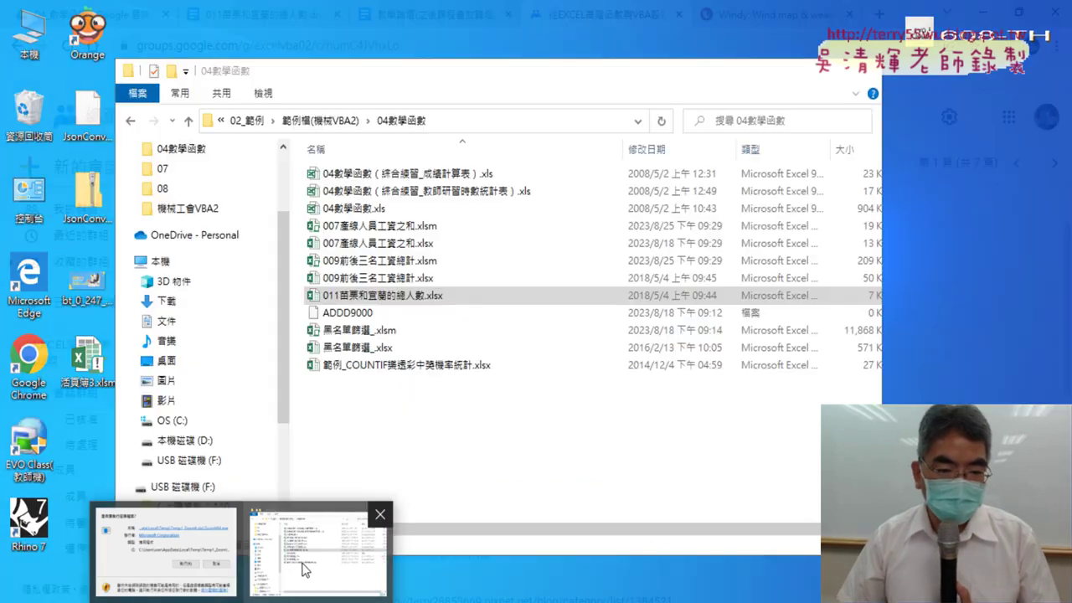
Step: Bring File Explorer forward and open the workbook 011苗栗和宜蘭的總人數.xlsx
{"action": "left_click", "coordinate": [304, 570]}
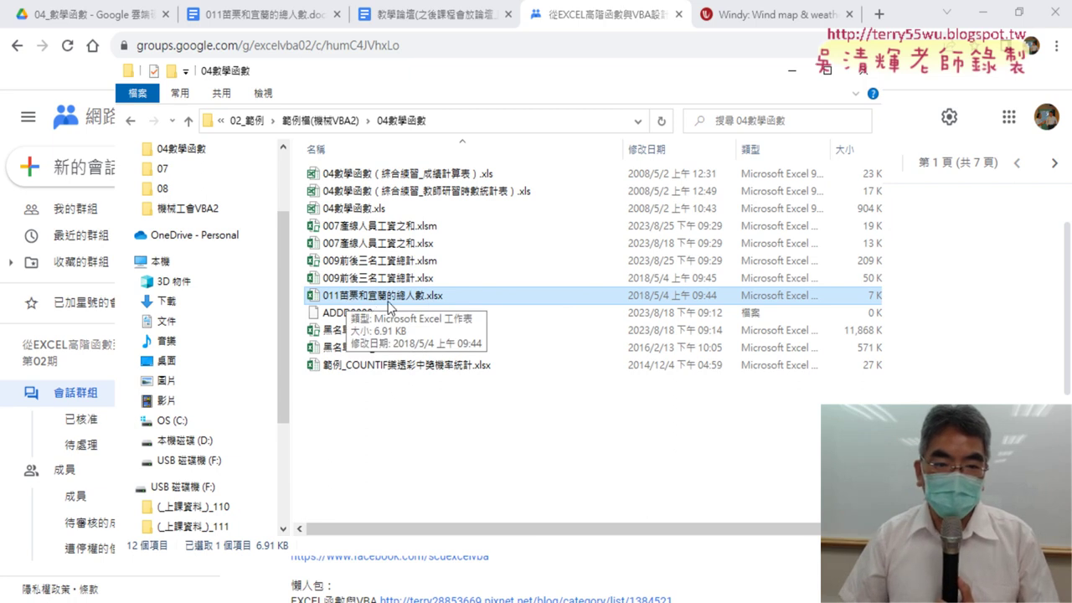
{"action": "double_click", "coordinate": [421, 297]}
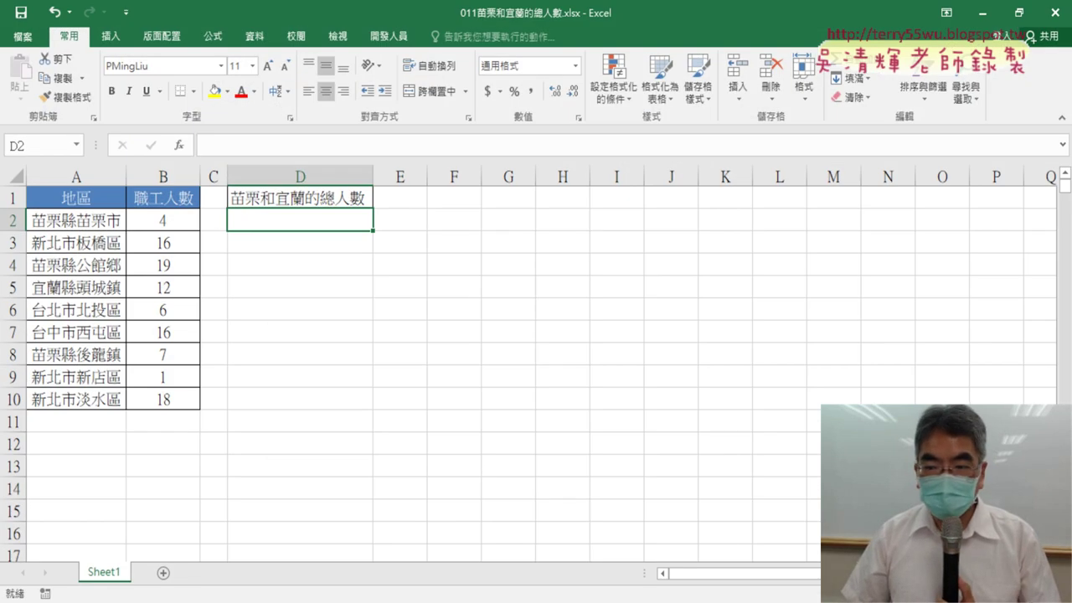
{"action": "scroll", "coordinate": [495, 426], "scroll_direction": "up", "scroll_amount": 4, "text": "ctrl"}
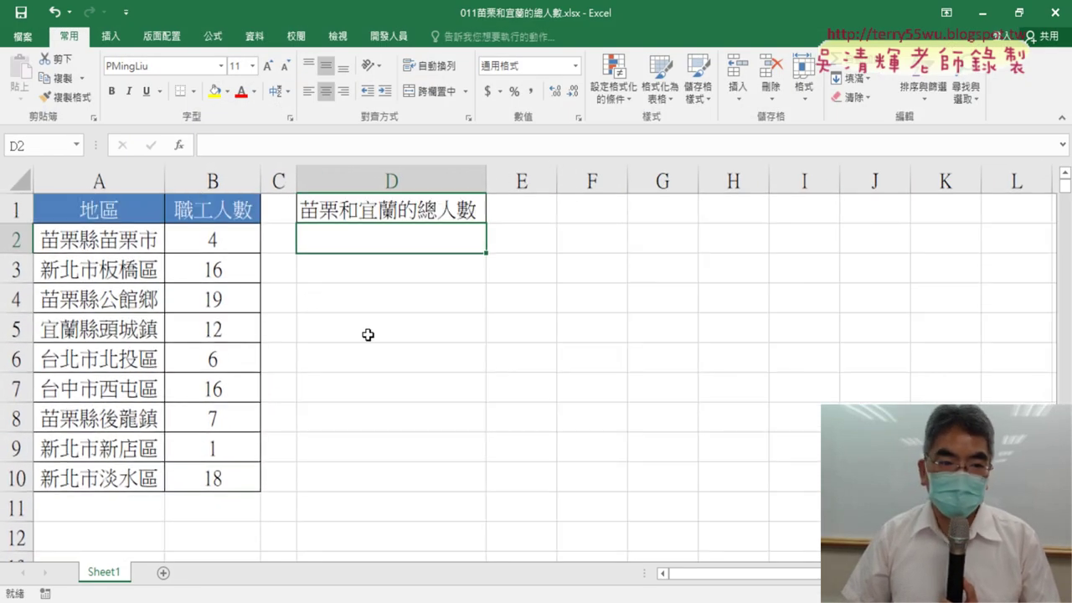
{"action": "left_click", "coordinate": [119, 177]}
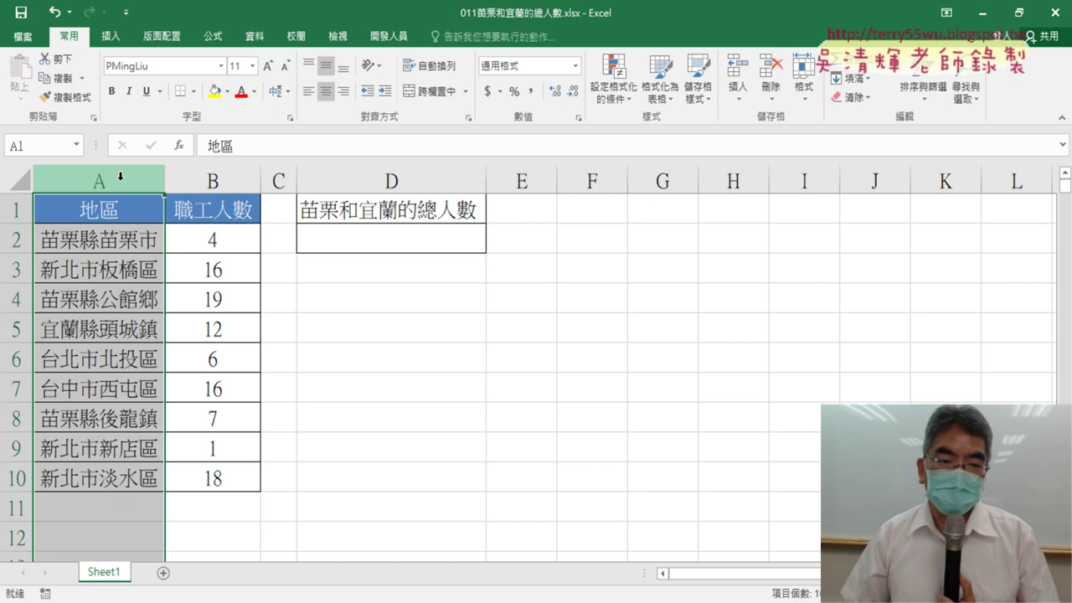
{"action": "left_click", "coordinate": [235, 173]}
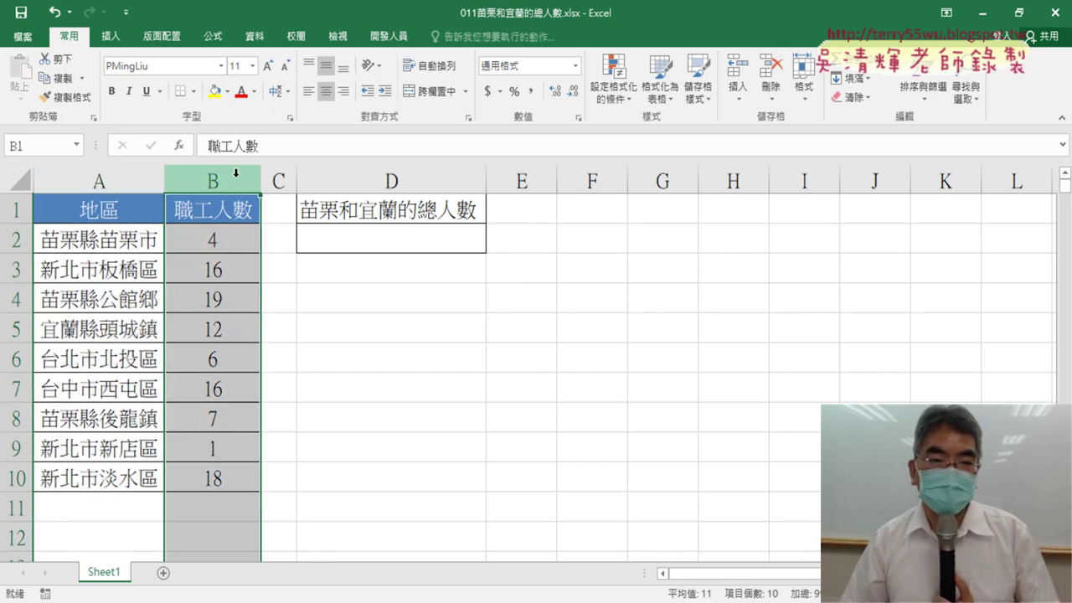
{"action": "left_click", "coordinate": [382, 241]}
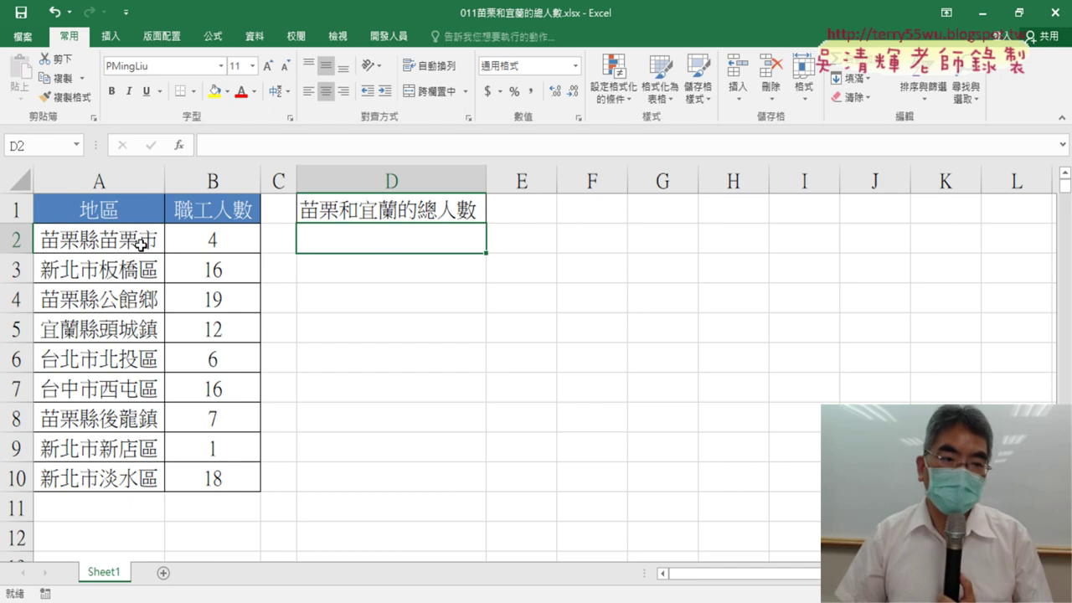
{"action": "left_click", "coordinate": [113, 180]}
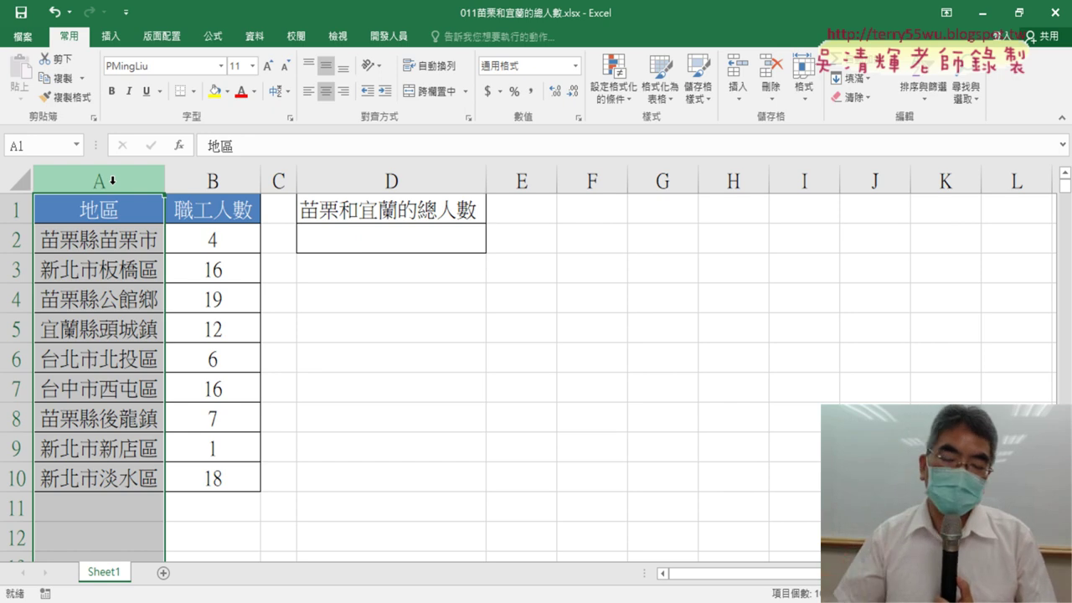
{"action": "left_click", "coordinate": [417, 244]}
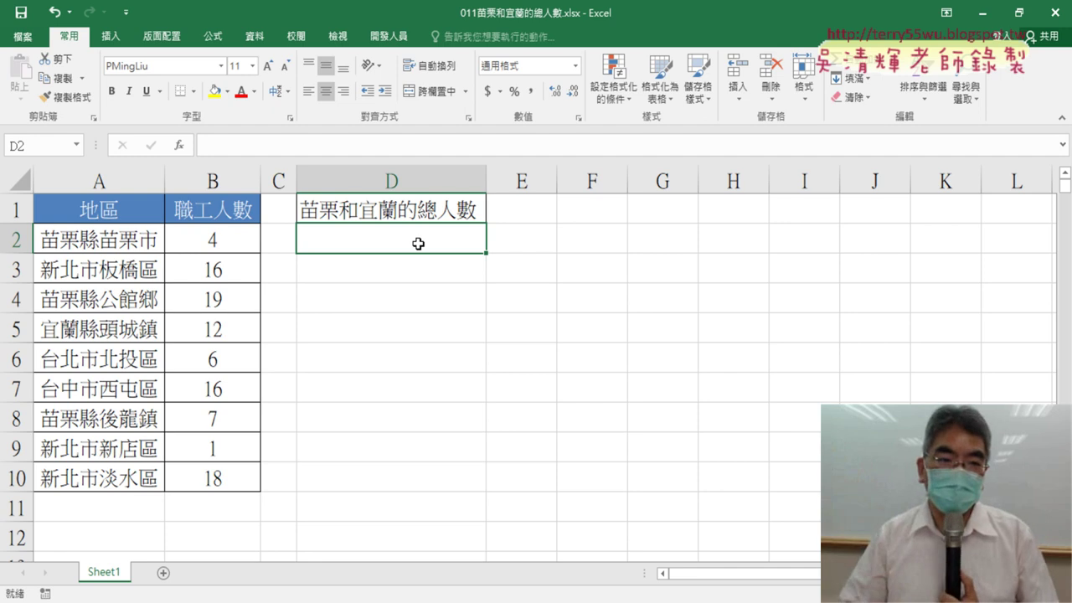
{"action": "left_click", "coordinate": [221, 177]}
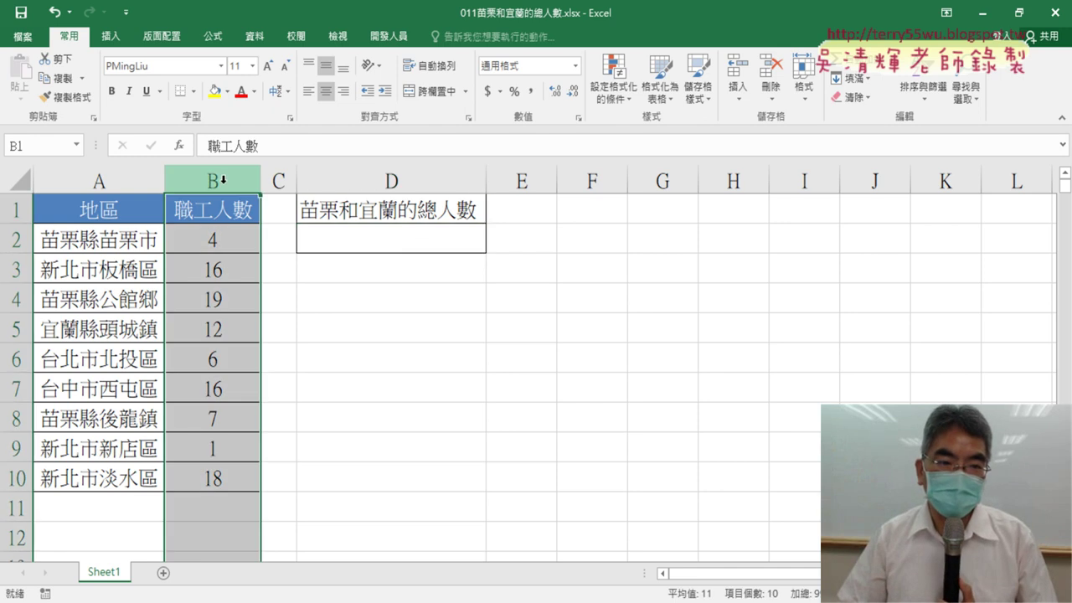
{"action": "left_click", "coordinate": [124, 180]}
{"action": "left_click_drag", "start_coordinate": [133, 180], "coordinate": [194, 182]}
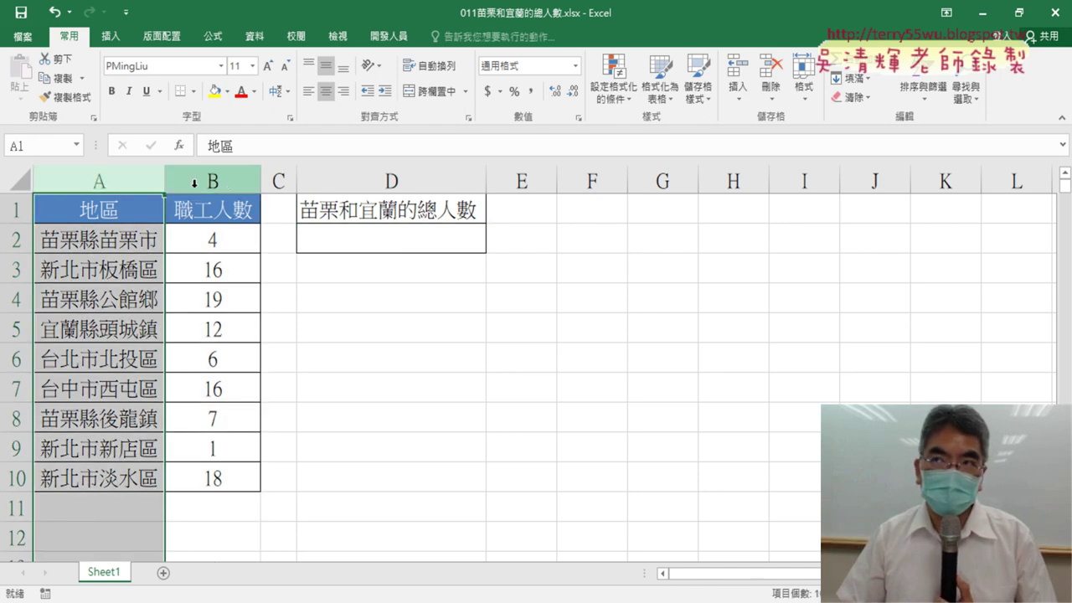
{"action": "left_click", "coordinate": [226, 182]}
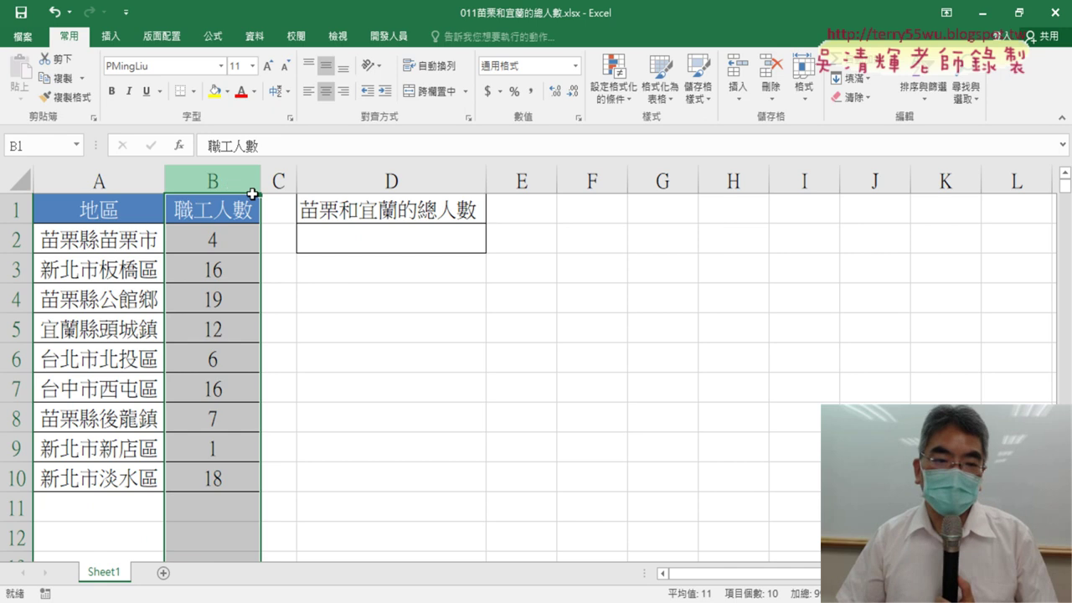
{"action": "left_click", "coordinate": [371, 244]}
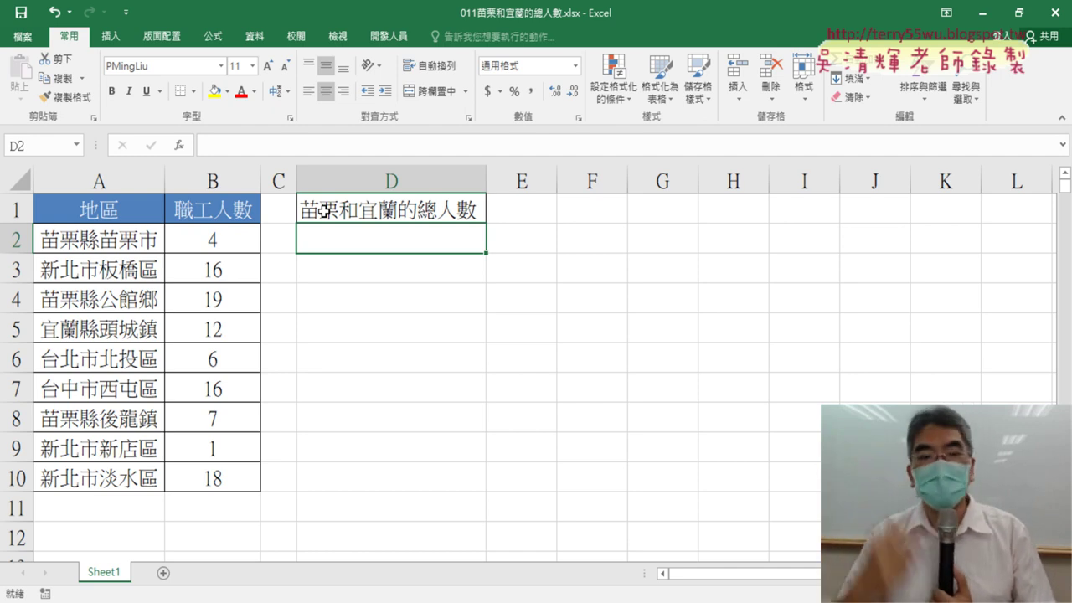
Step: Insert a SUMIF function into D2 through the Insert Function dialog
{"action": "left_click", "coordinate": [179, 145]}
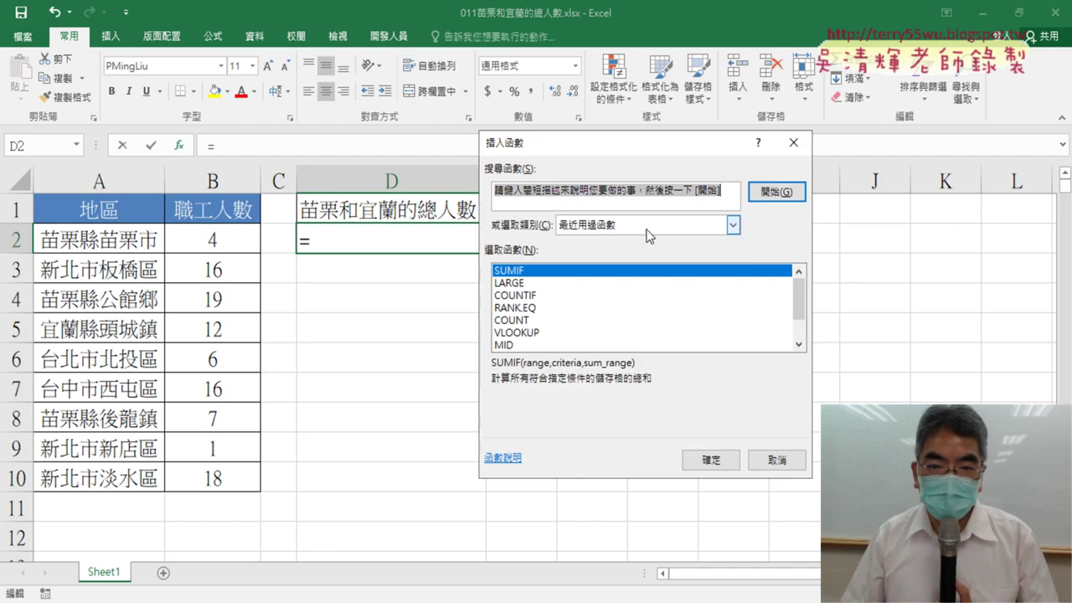
{"action": "left_click", "coordinate": [591, 226]}
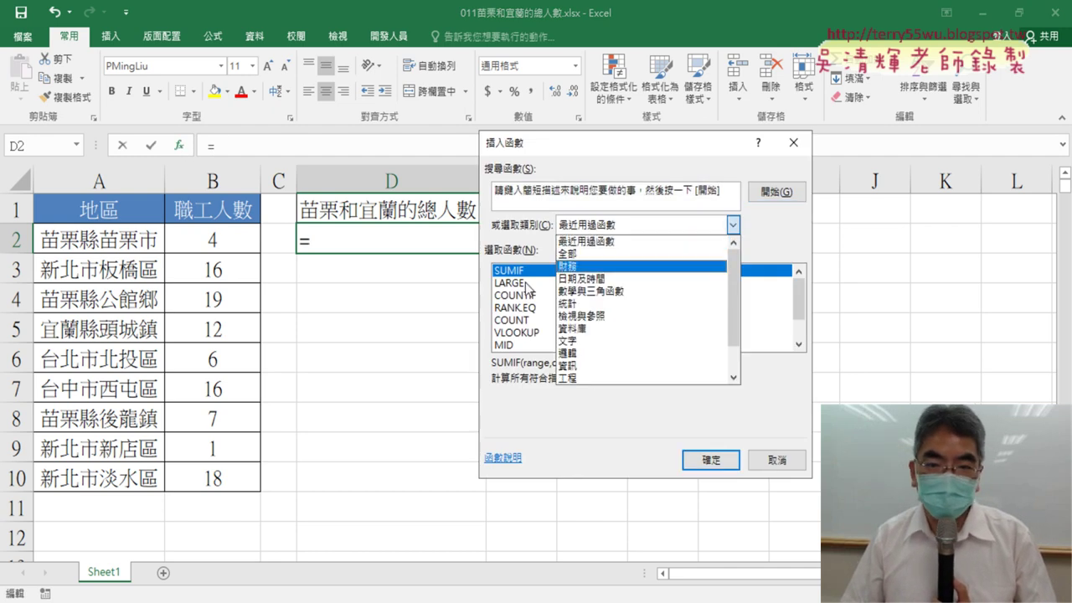
{"action": "double_click", "coordinate": [517, 275]}
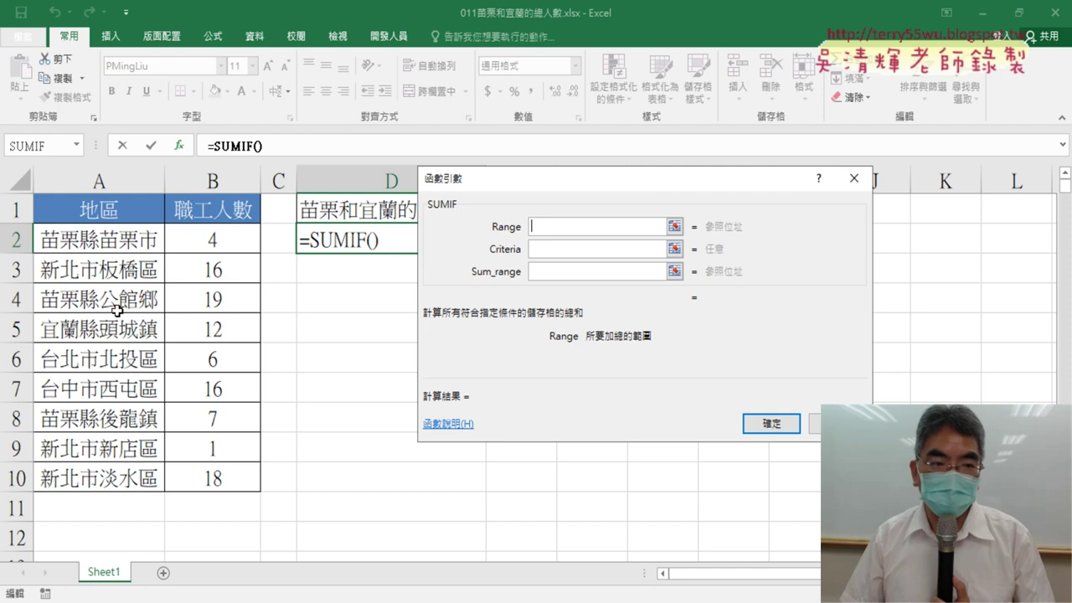
Step: Fill the SUMIF arguments: range A2:A10, criteria "=苗栗*", sum range B2:B10, previewing 30
{"action": "left_click_drag", "start_coordinate": [129, 239], "coordinate": [120, 478]}
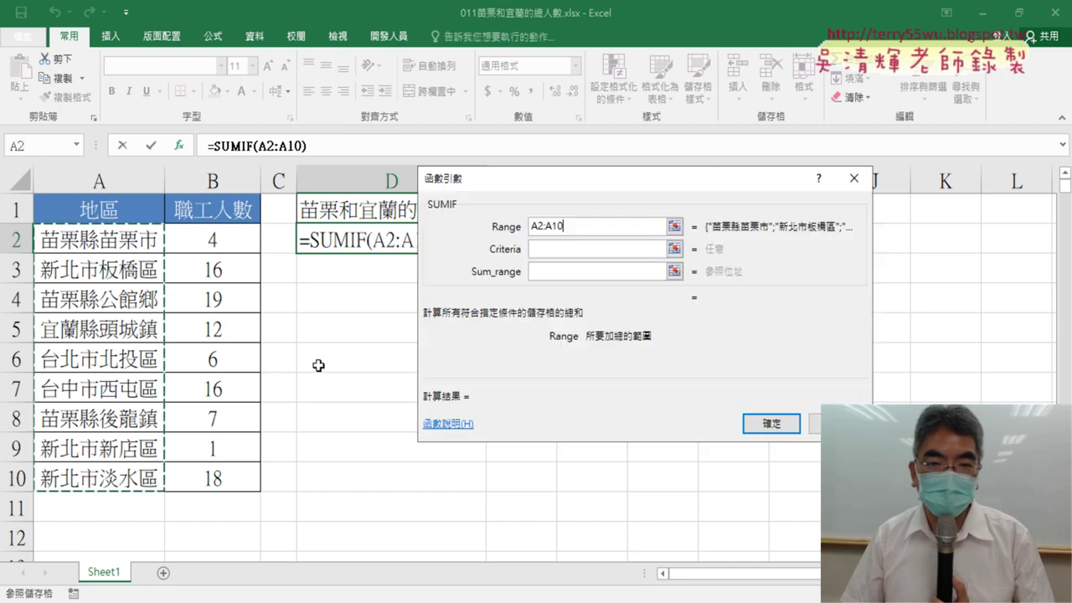
{"action": "left_click", "coordinate": [568, 251]}
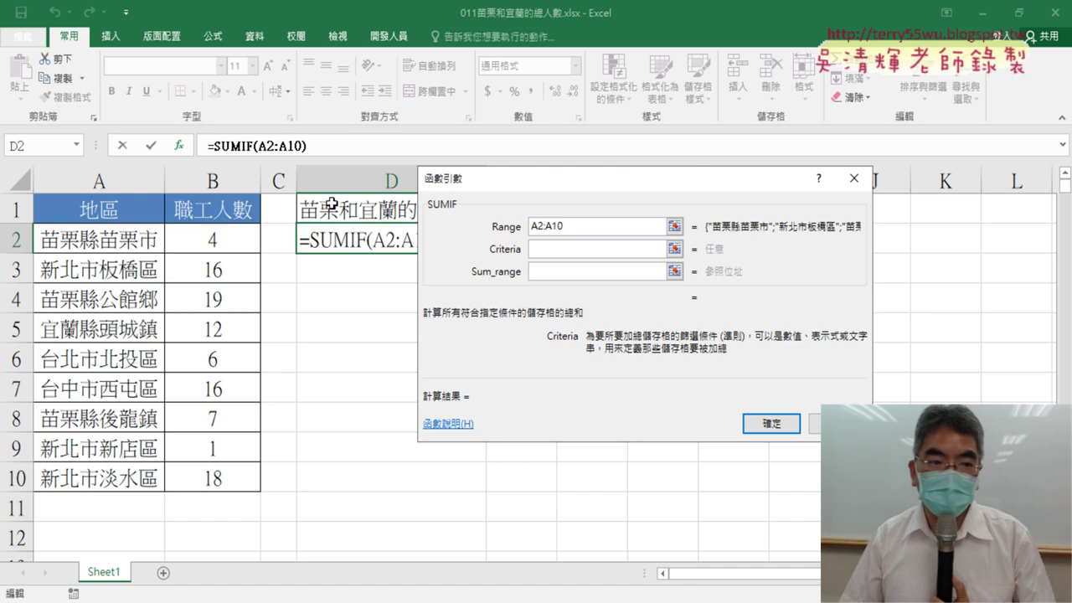
{"action": "type", "text": "\""}
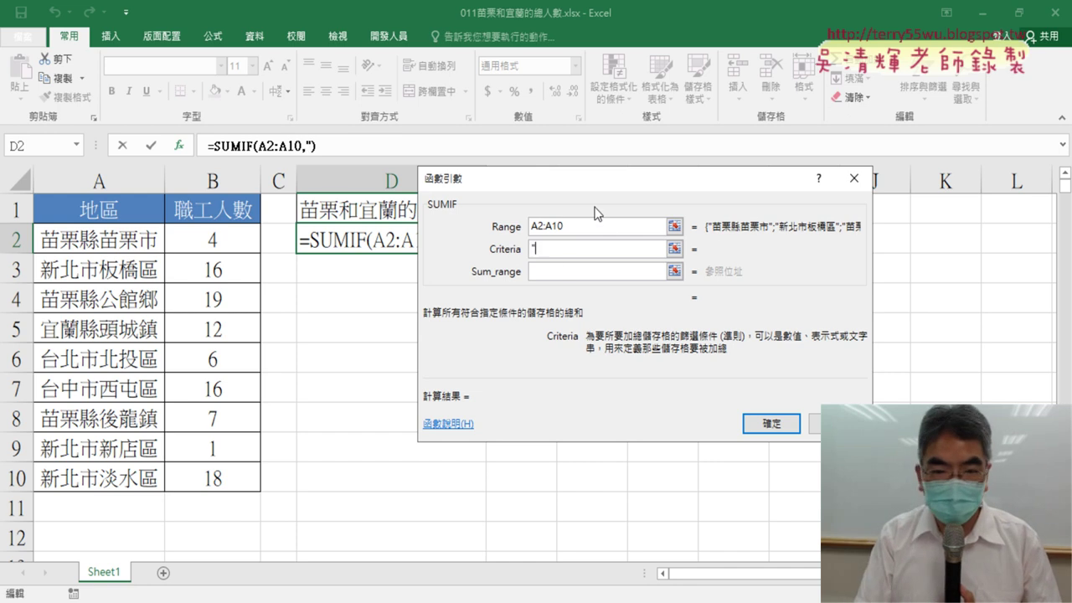
{"action": "type", "text": "\"ㄇ"}
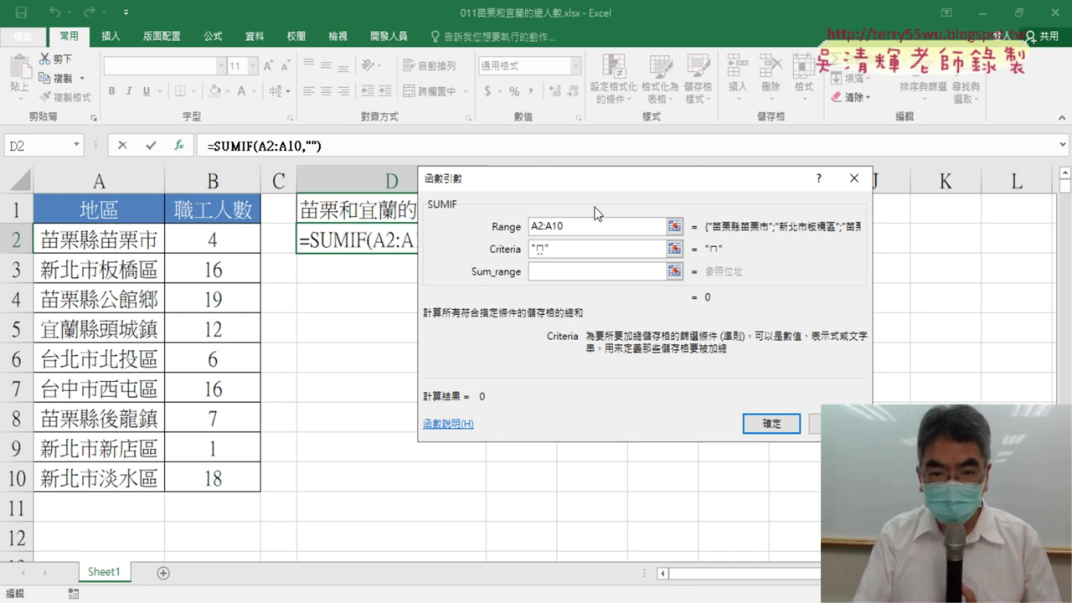
{"action": "type", "text": "ㄧ6"}
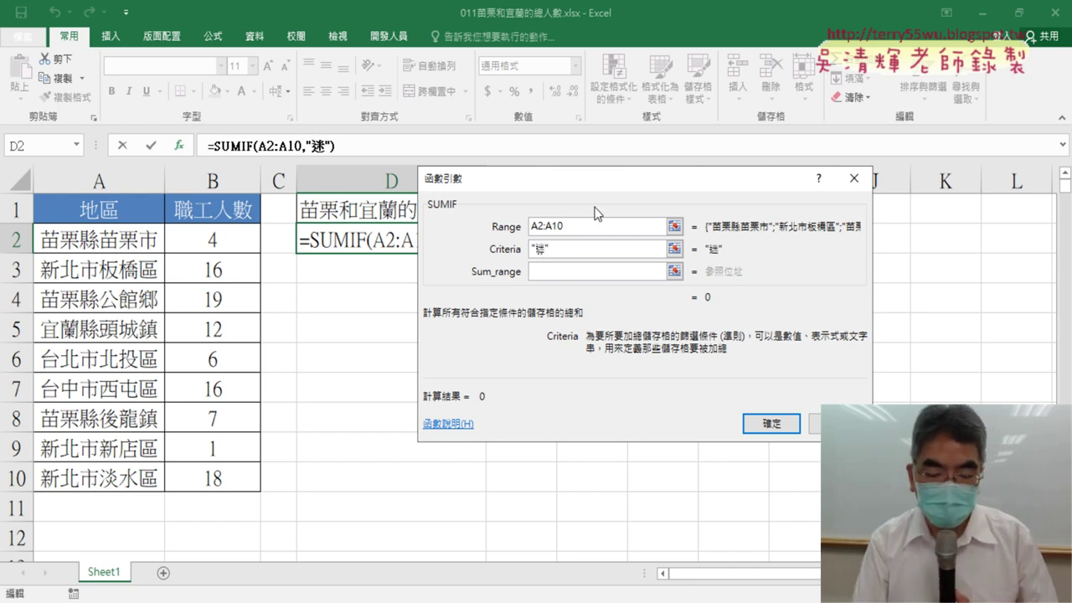
{"action": "key", "text": "BackSpace"}
{"action": "type", "text": "ㄇㄧ"}
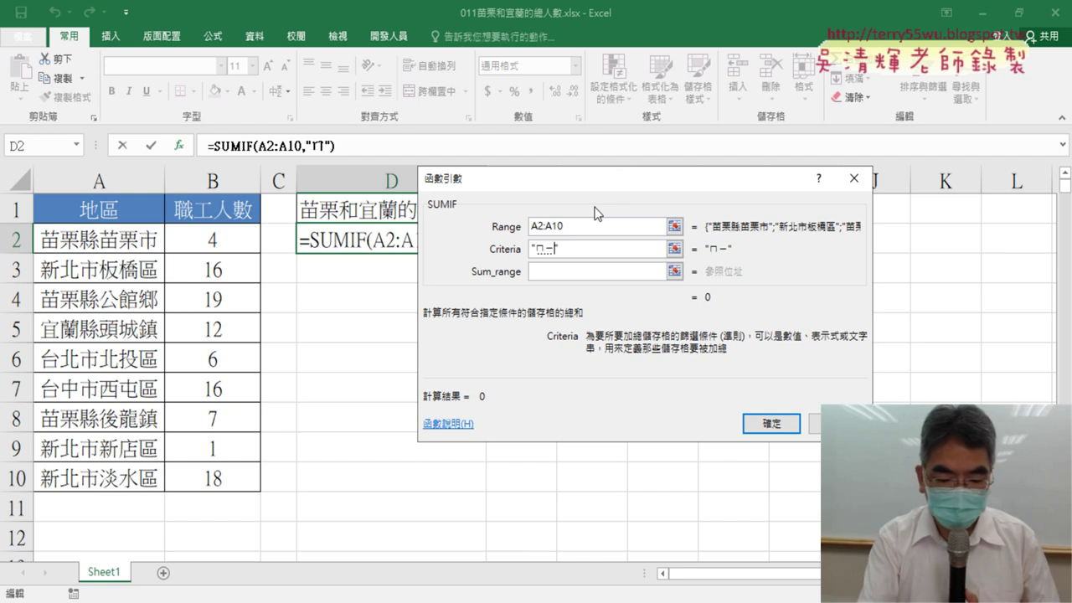
{"action": "type", "text": "ㄠ6ㄌㄧ4"}
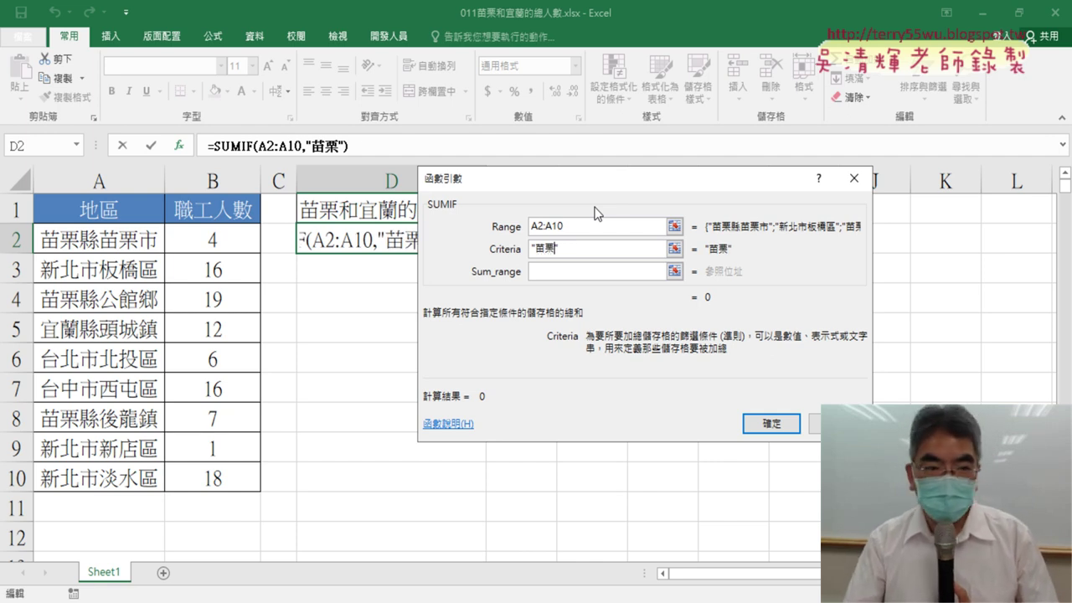
{"action": "type", "text": "*"}
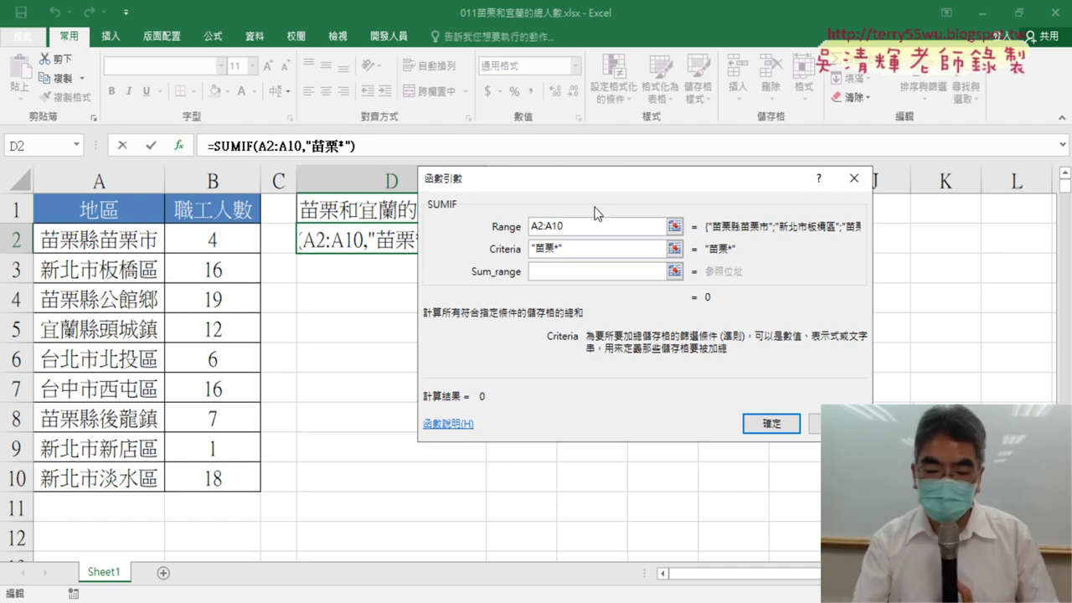
{"action": "key", "text": "Left"}
{"action": "key", "text": "Left"}
{"action": "key", "text": "Left"}
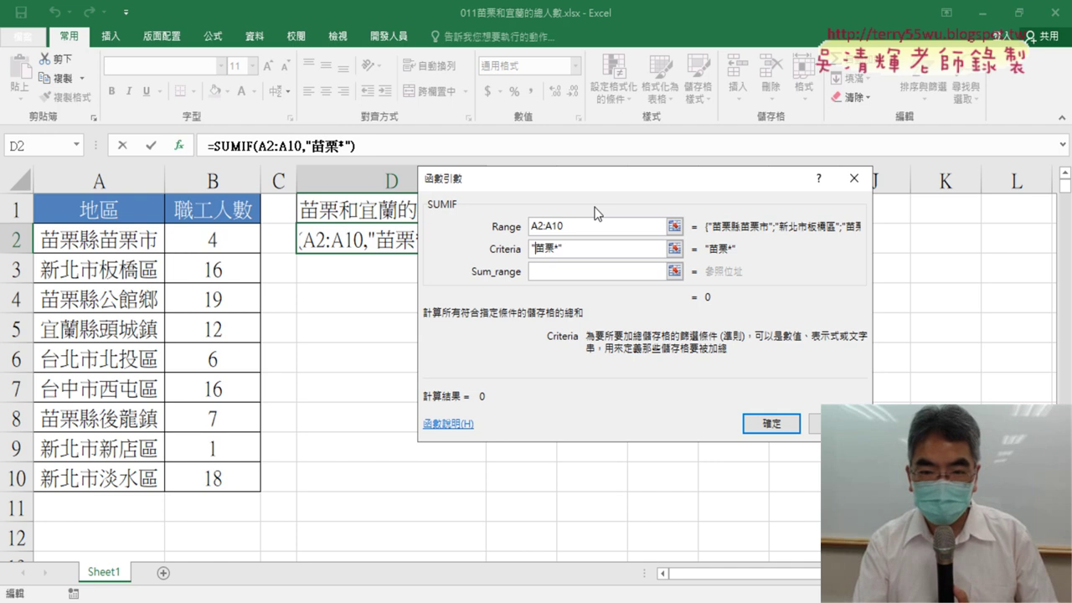
{"action": "type", "text": "="}
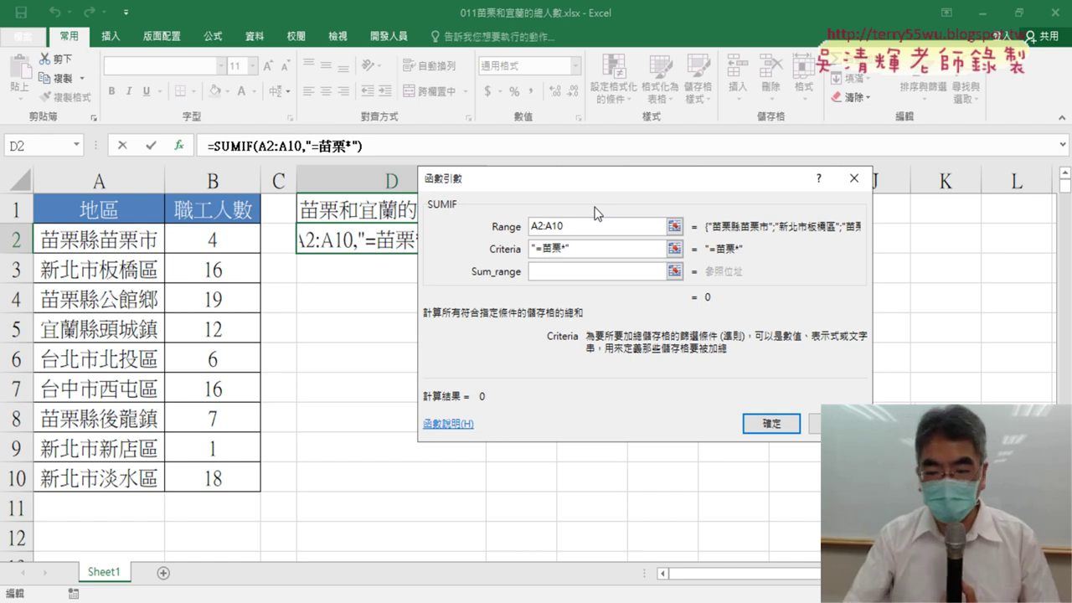
{"action": "key", "text": "BackSpace"}
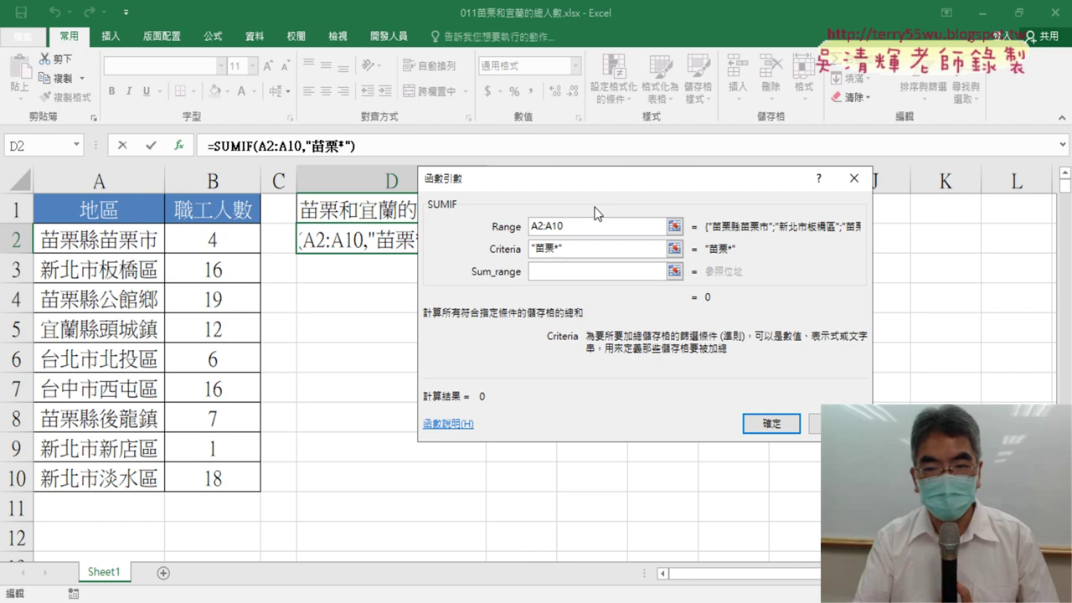
{"action": "type", "text": "="}
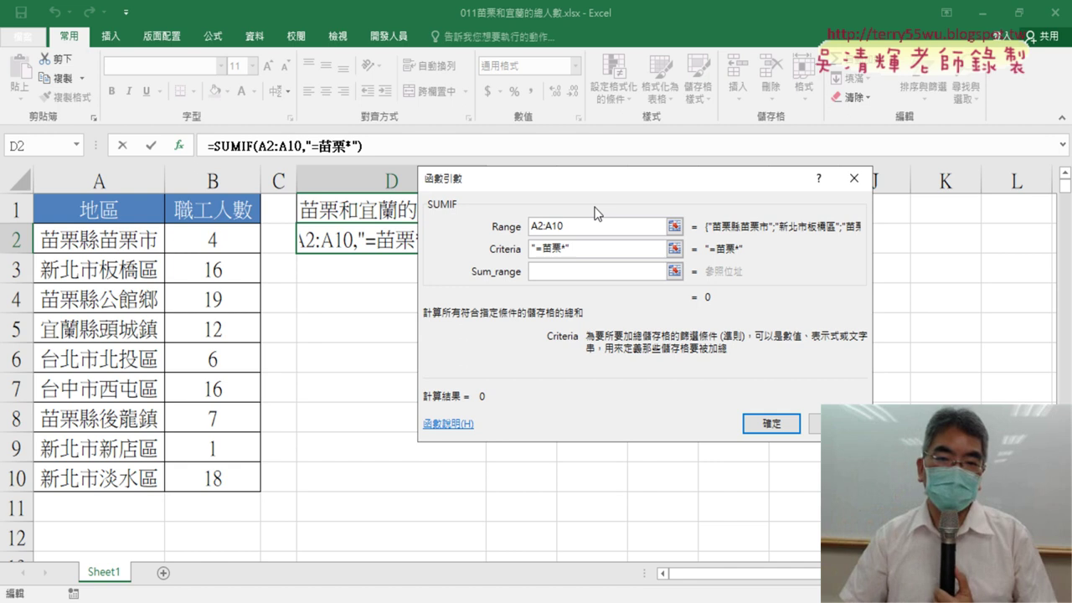
{"action": "left_click", "coordinate": [555, 274]}
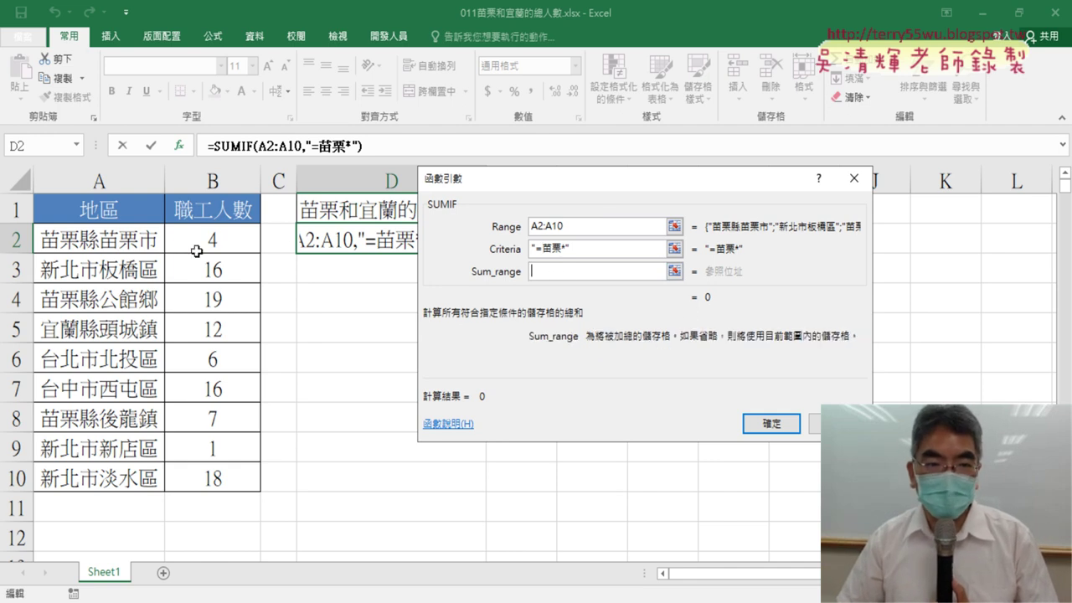
{"action": "left_click_drag", "start_coordinate": [213, 240], "coordinate": [219, 478]}
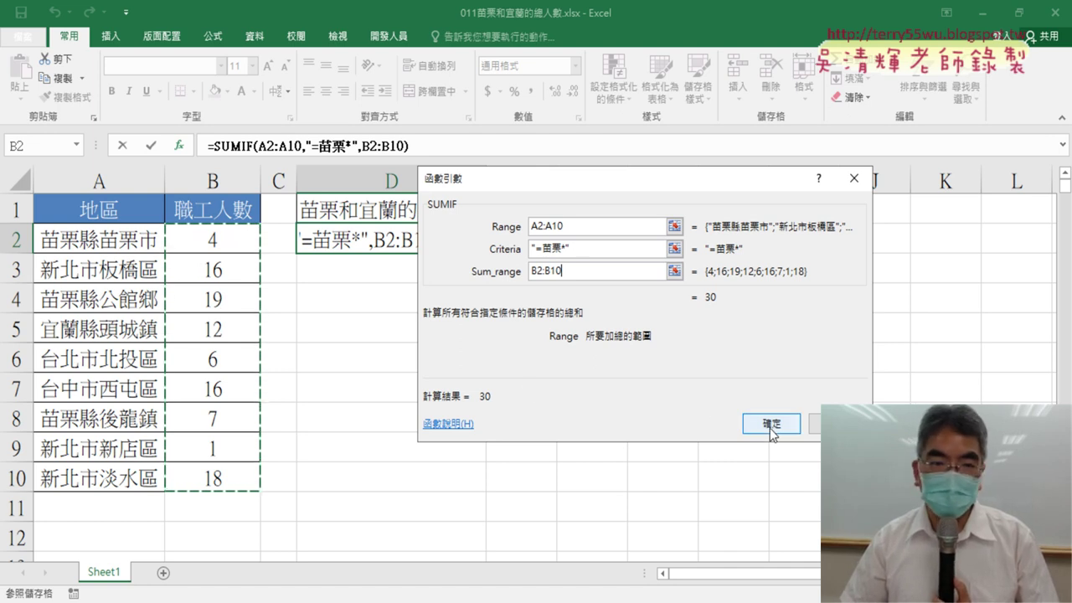
{"action": "left_click_drag", "start_coordinate": [727, 185], "coordinate": [811, 202]}
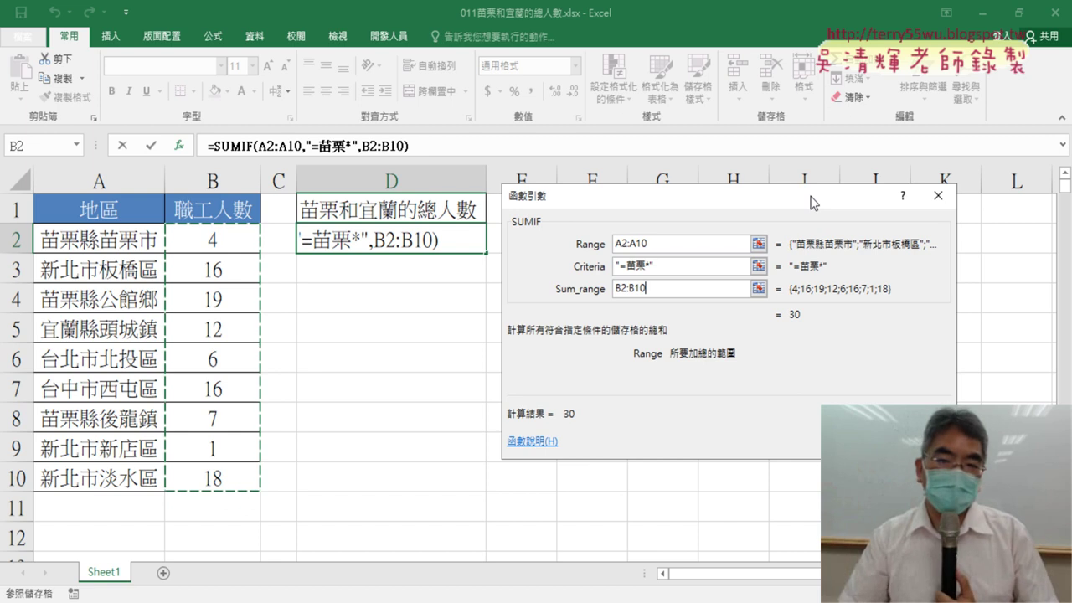
Step: Append a plus sign and a pasted copy of the SUMIF expression to D2's formula
{"action": "key", "text": "Tab"}
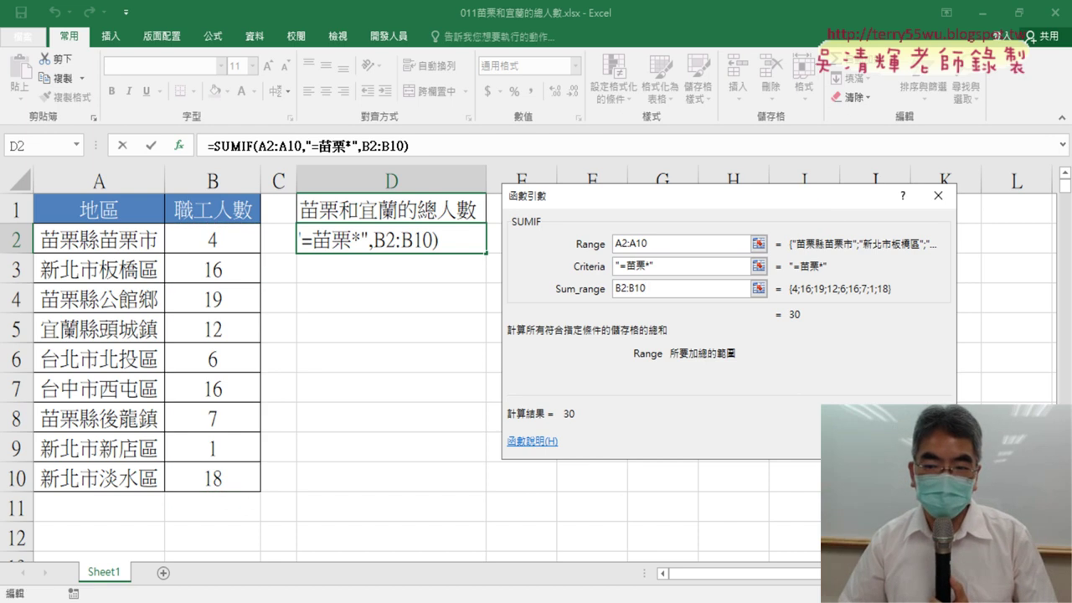
{"action": "key", "text": "Return"}
{"action": "left_click", "coordinate": [420, 152]}
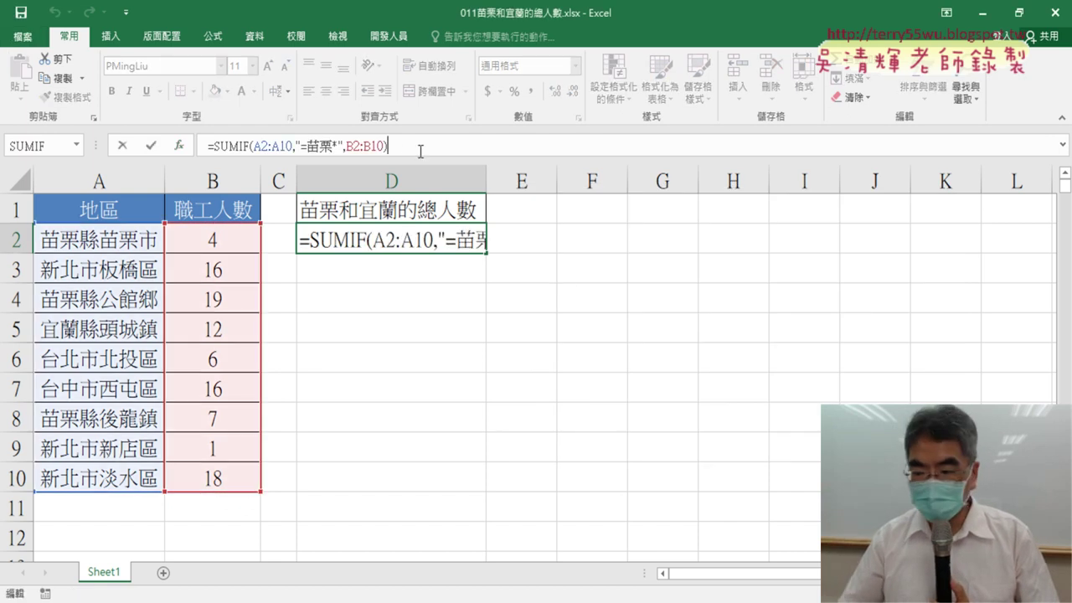
{"action": "type", "text": "+"}
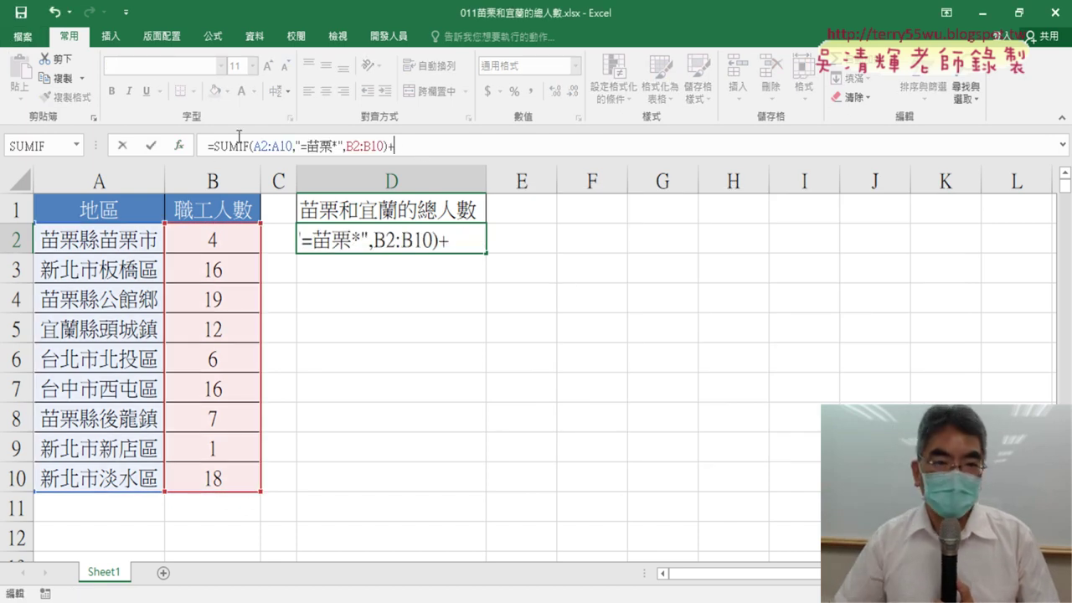
{"action": "left_click_drag", "start_coordinate": [213, 149], "coordinate": [388, 147]}
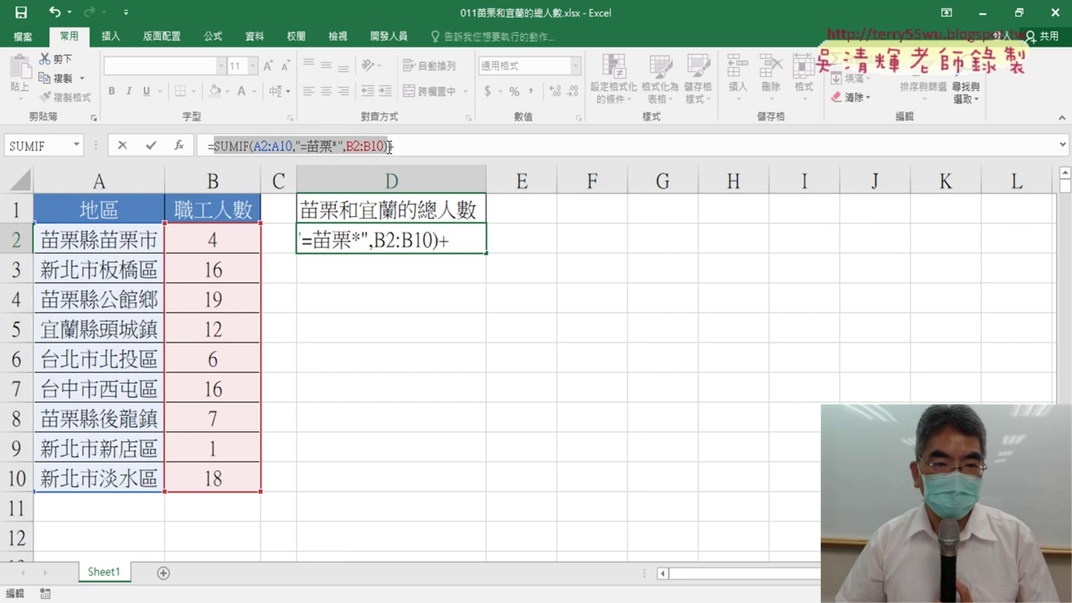
{"action": "right_click", "coordinate": [366, 147]}
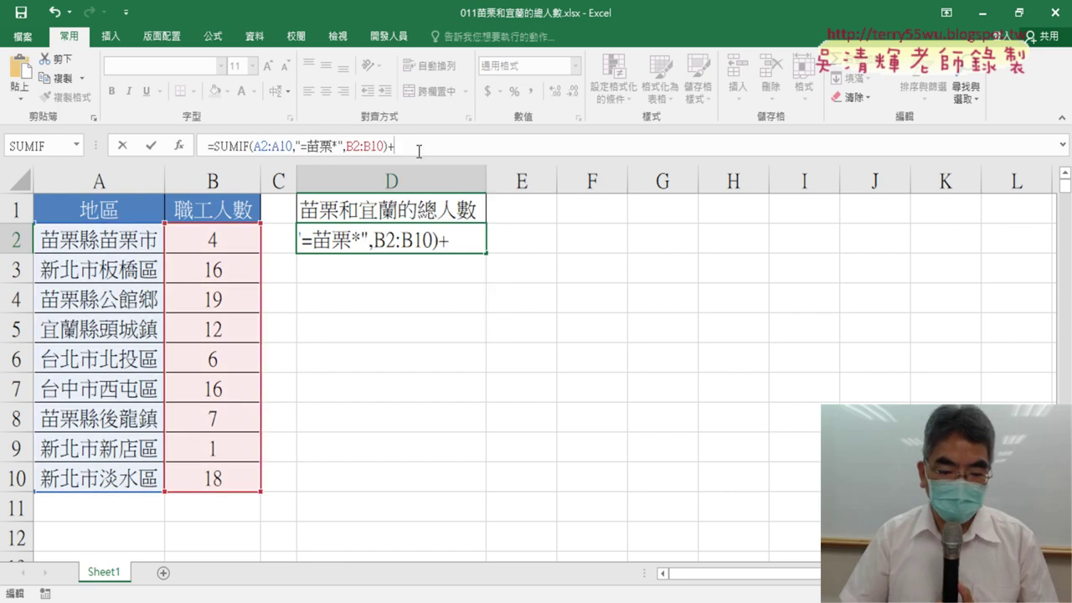
{"action": "key", "text": "ctrl+v"}
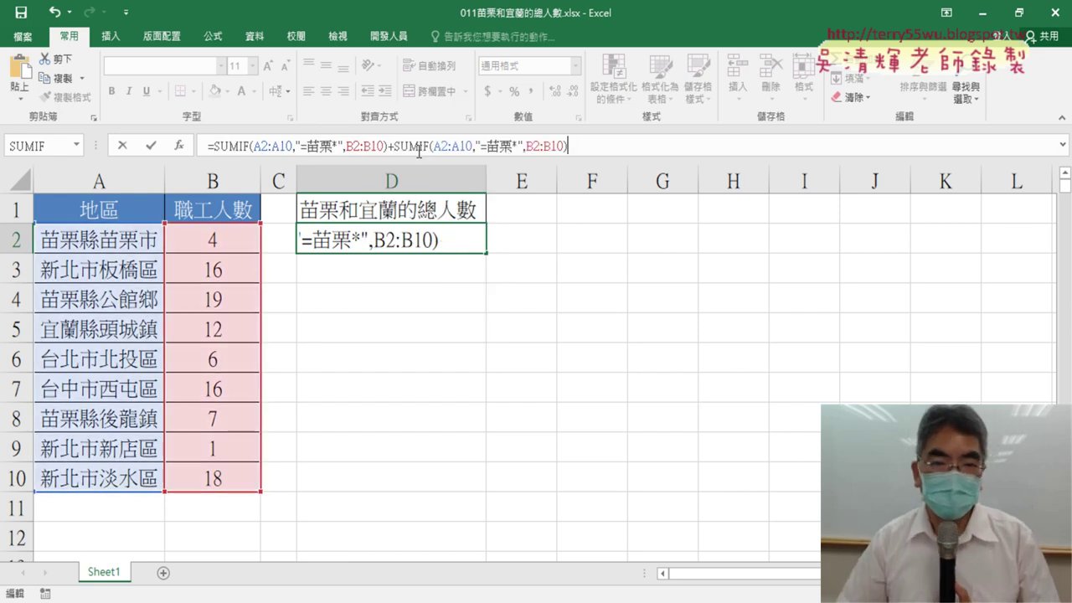
Step: Change the second SUMIF's criteria to "=宜蘭*" and commit, so D2 shows 42
{"action": "double_click", "coordinate": [492, 144]}
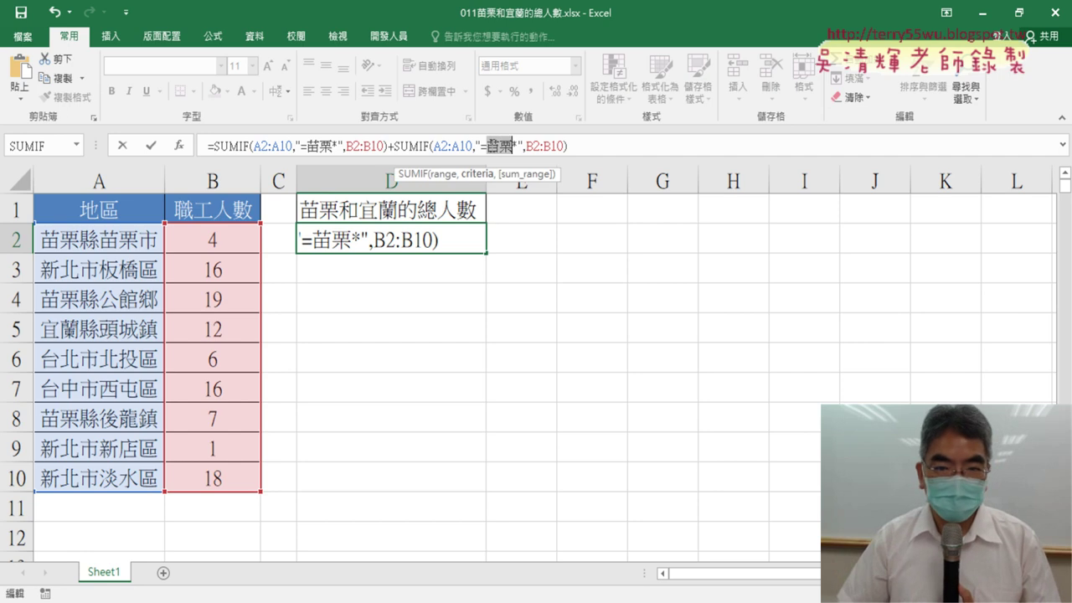
{"action": "type", "text": "e2"}
{"action": "key", "text": "BackSpace"}
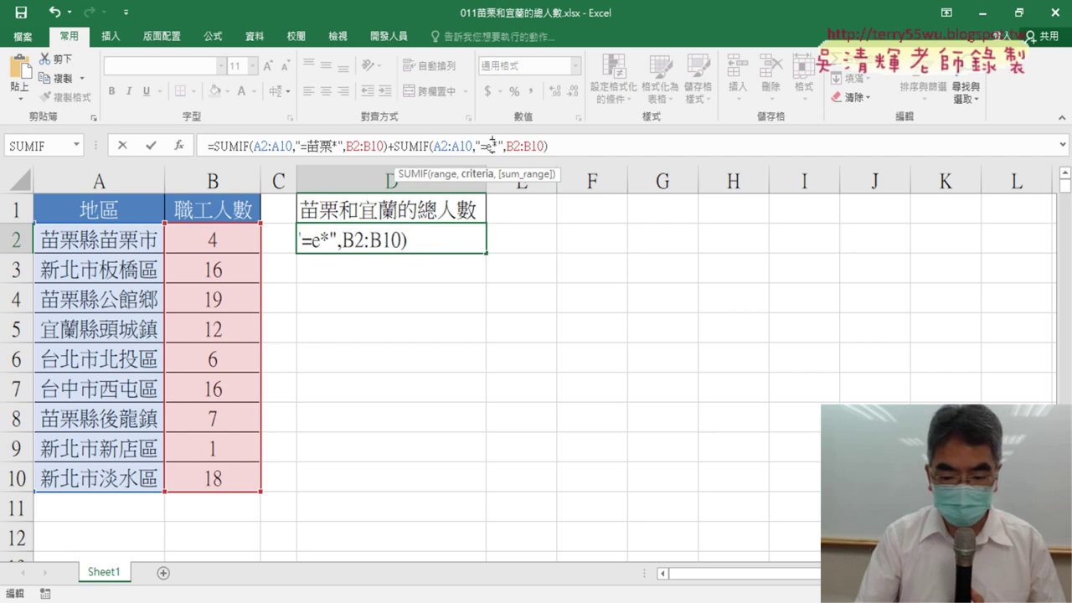
{"action": "key", "text": "BackSpace"}
{"action": "type", "text": "ㄧ"}
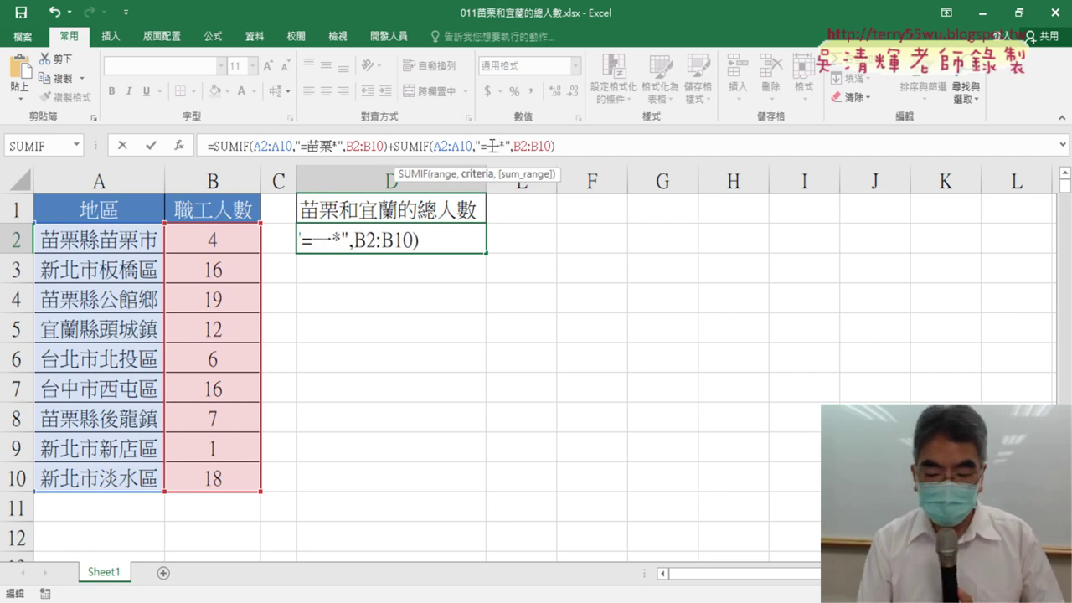
{"action": "type", "text": "ㄌㄢ6"}
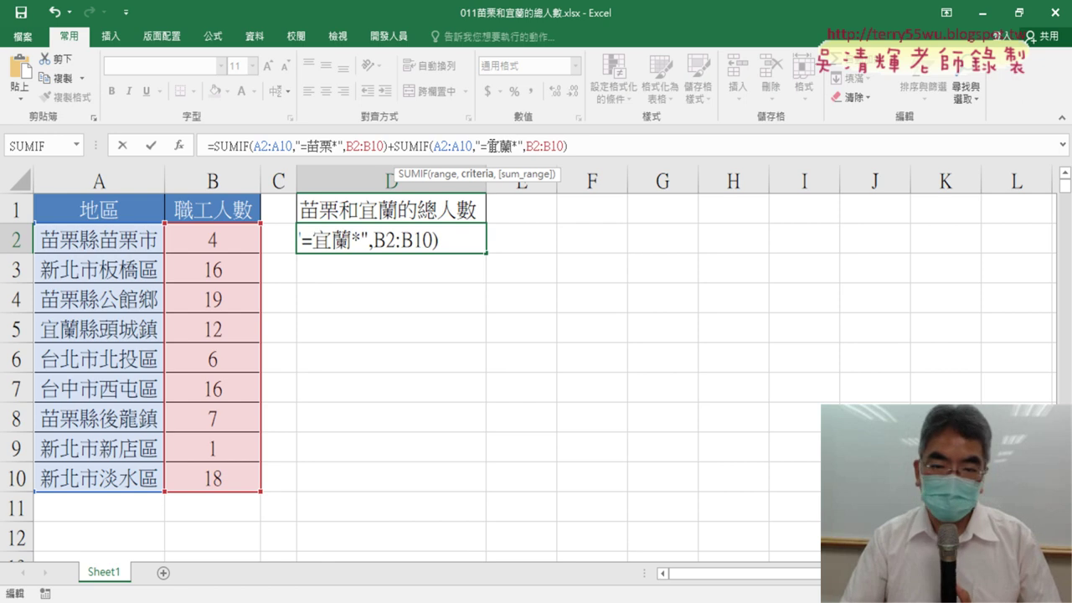
{"action": "key", "text": "Return"}
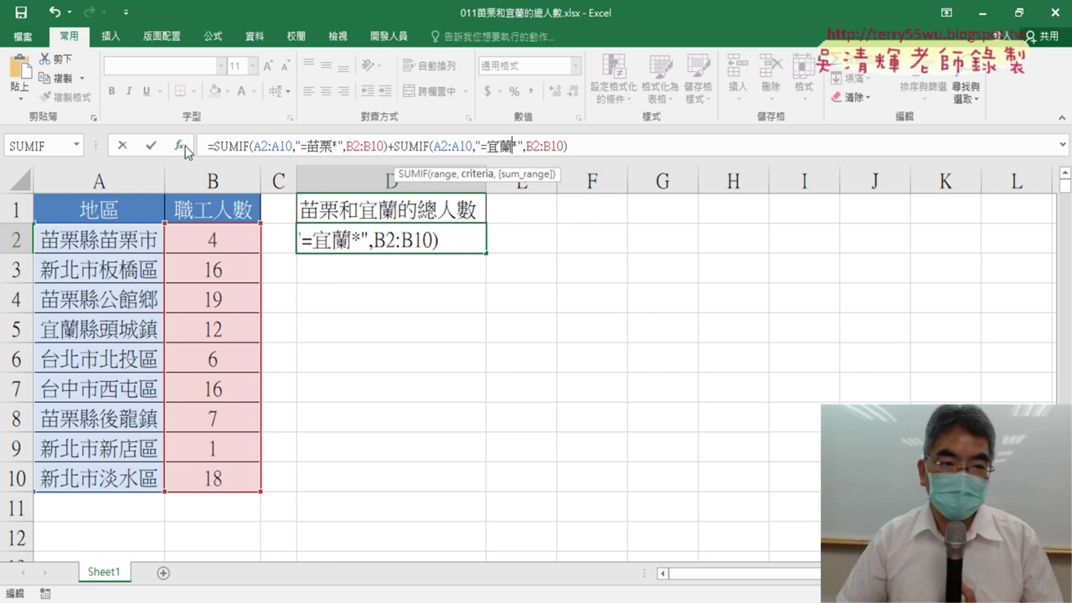
{"action": "left_click", "coordinate": [152, 147]}
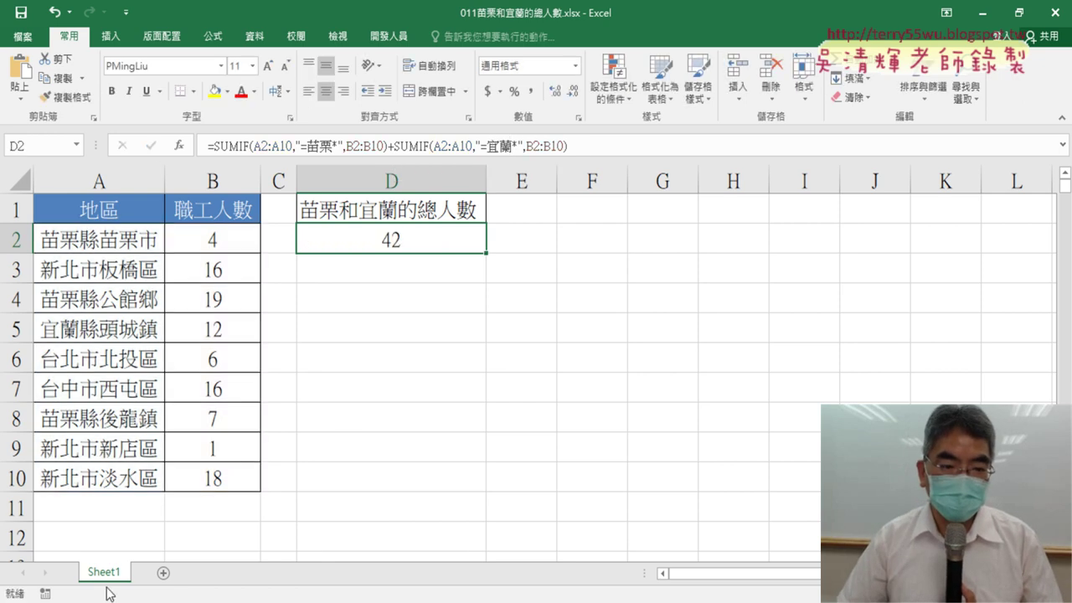
Step: Copy Sheet1 and name the copy VBA
{"action": "left_click_drag", "start_coordinate": [153, 572], "coordinate": [169, 572]}
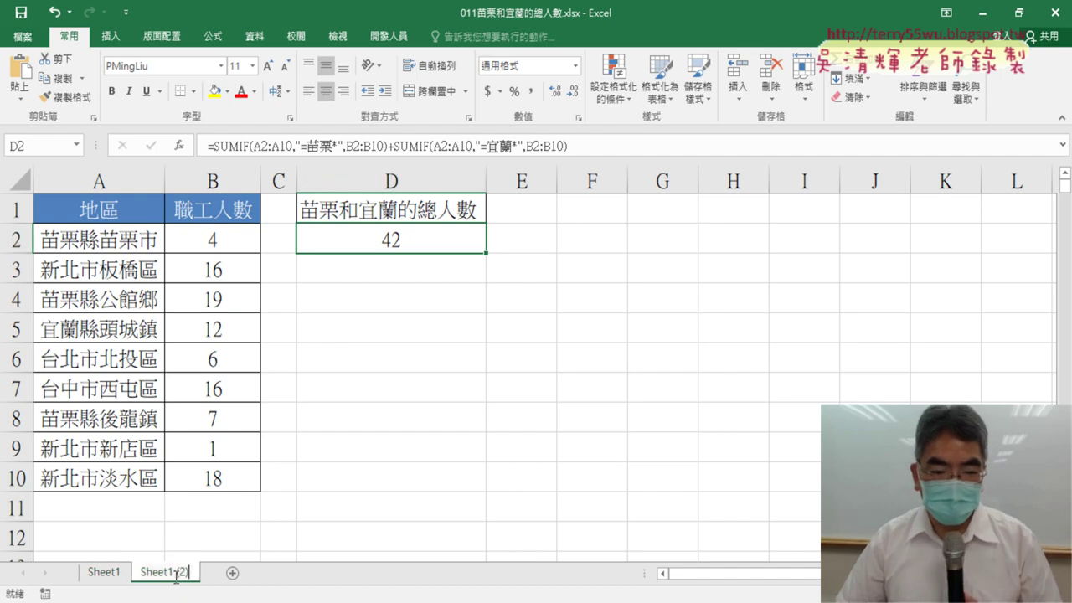
{"action": "double_click", "coordinate": [171, 573]}
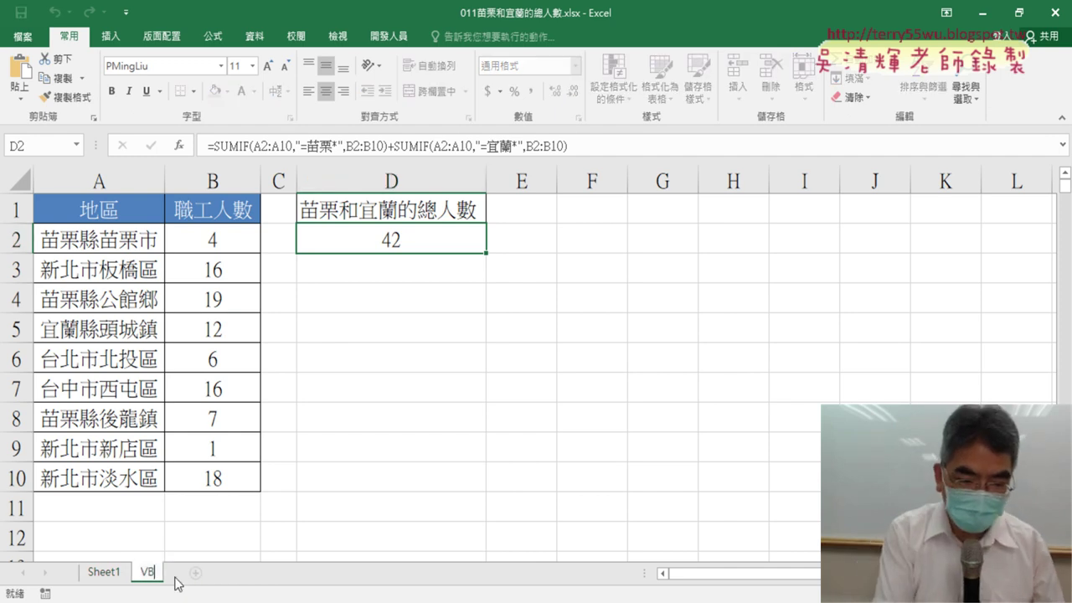
{"action": "type", "text": "VBA"}
{"action": "key", "text": "Return"}
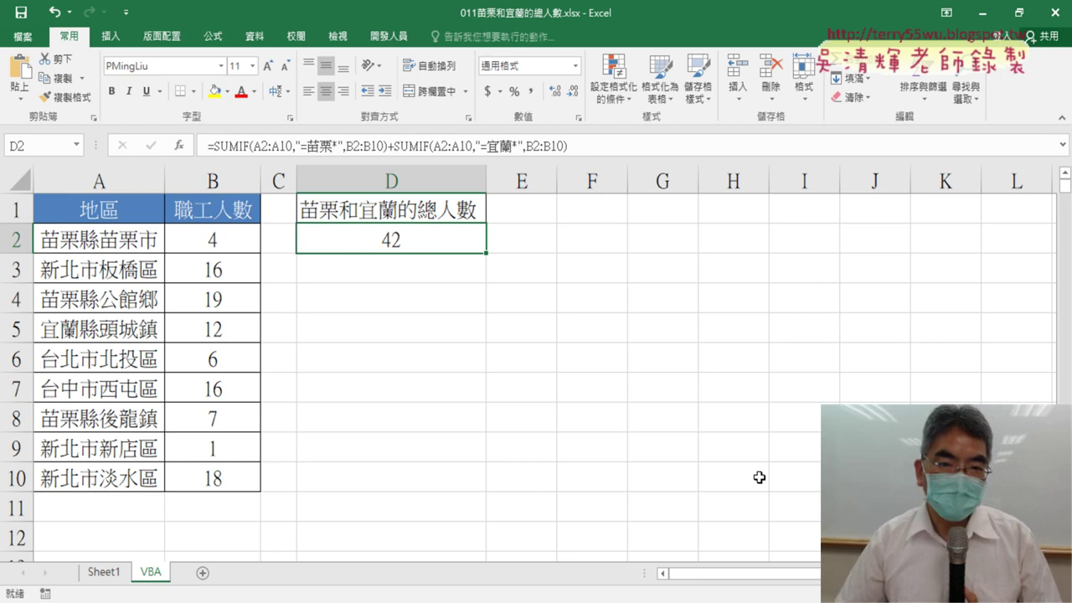
Step: Clear the D2 formula on the VBA sheet, leaving Sheet1's total intact
{"action": "left_click", "coordinate": [102, 573]}
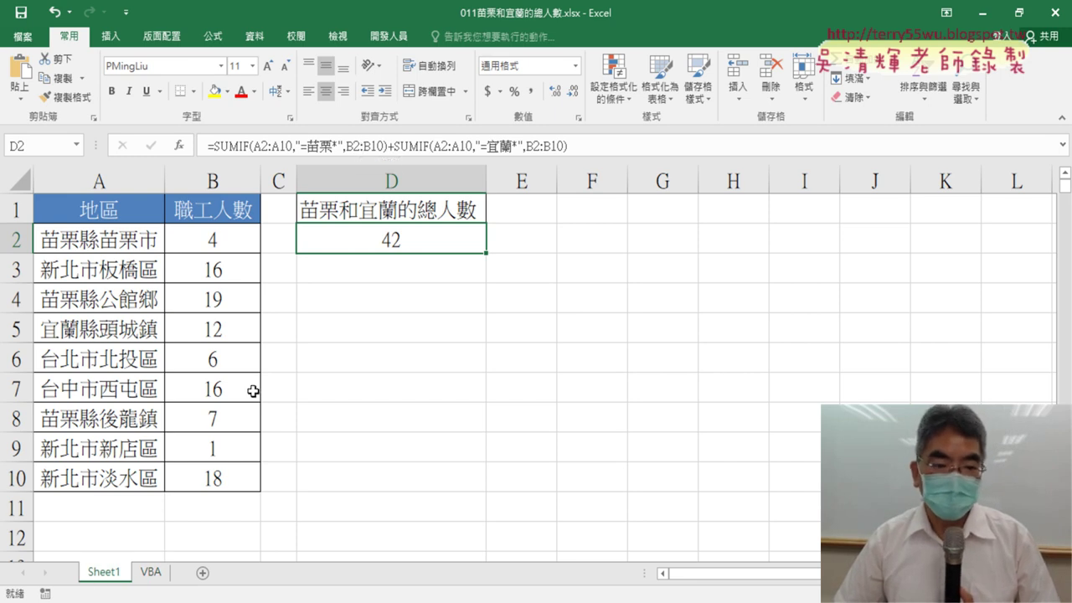
{"action": "left_click", "coordinate": [152, 573]}
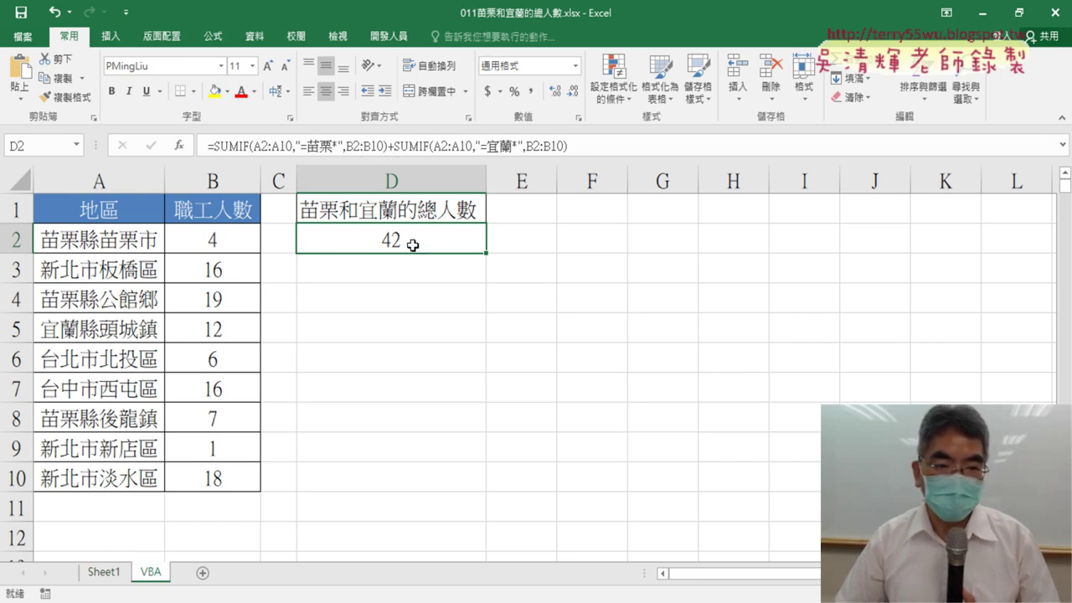
{"action": "key", "text": "Delete"}
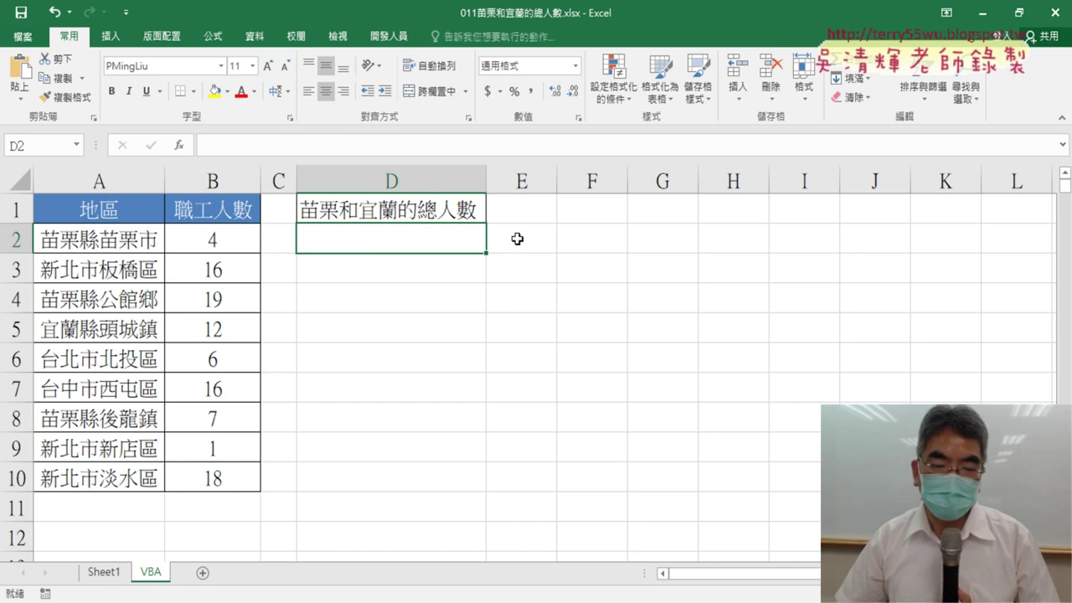
Step: Open the Visual Basic editor from Developer and position it beside the worksheet
{"action": "left_click", "coordinate": [389, 36]}
{"action": "left_click", "coordinate": [29, 75]}
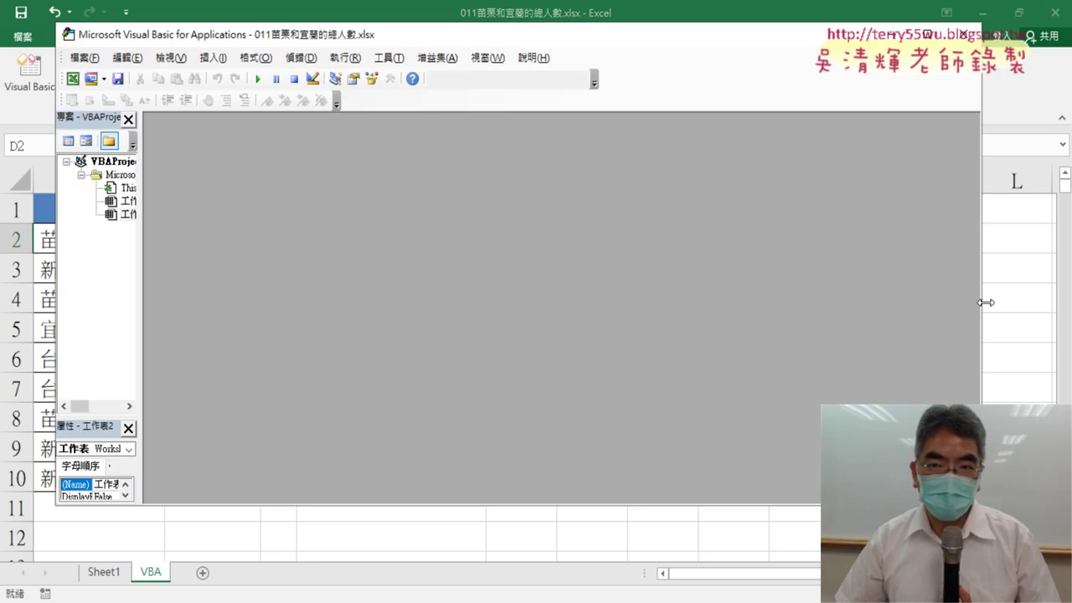
{"action": "left_click_drag", "start_coordinate": [986, 302], "coordinate": [682, 277]}
{"action": "left_click_drag", "start_coordinate": [478, 34], "coordinate": [799, 105]}
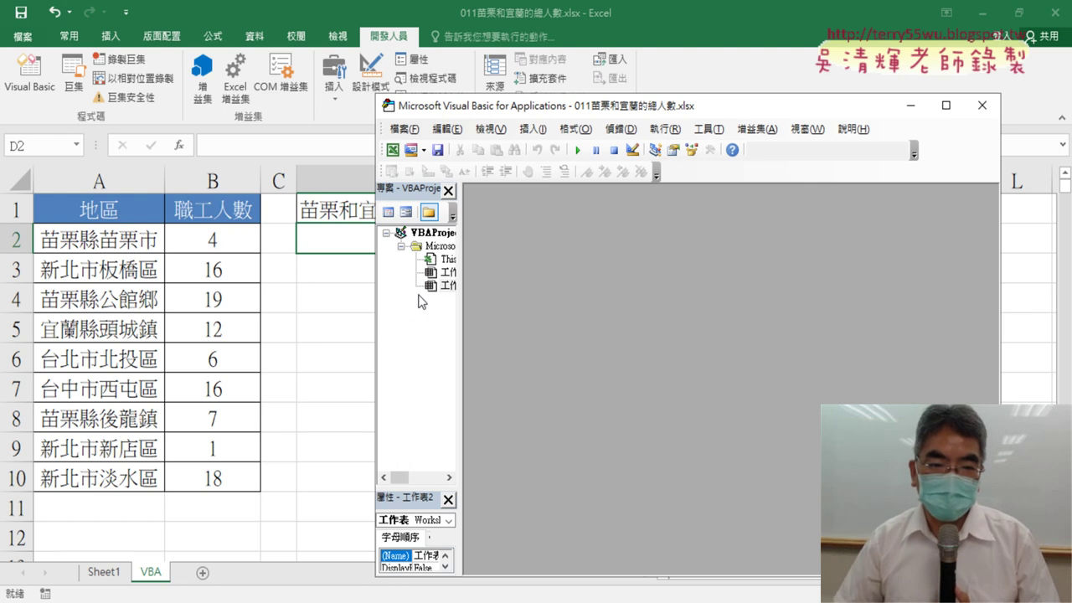
Step: Insert a new code module (Module1) into the VBA project
{"action": "right_click", "coordinate": [442, 286]}
{"action": "mouse_move", "coordinate": [536, 355]}
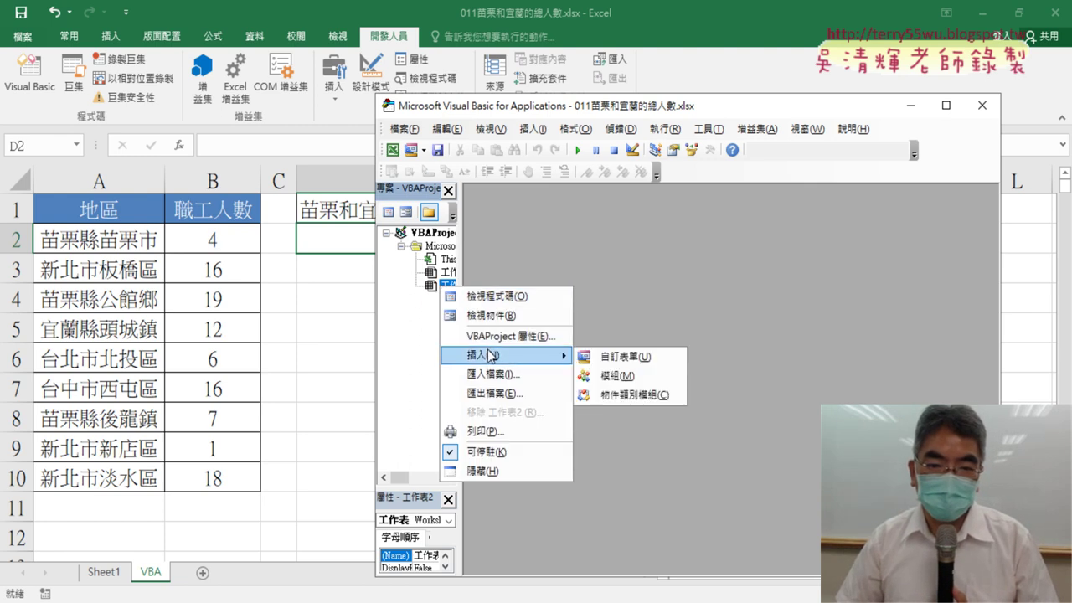
{"action": "left_click", "coordinate": [633, 378]}
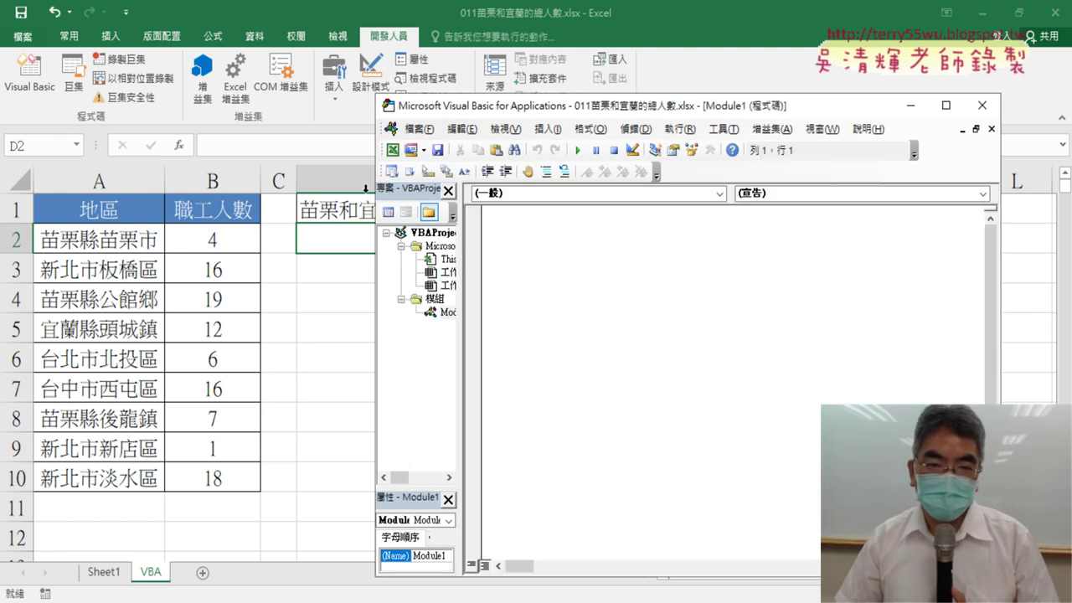
{"action": "left_click_drag", "start_coordinate": [522, 113], "coordinate": [626, 131]}
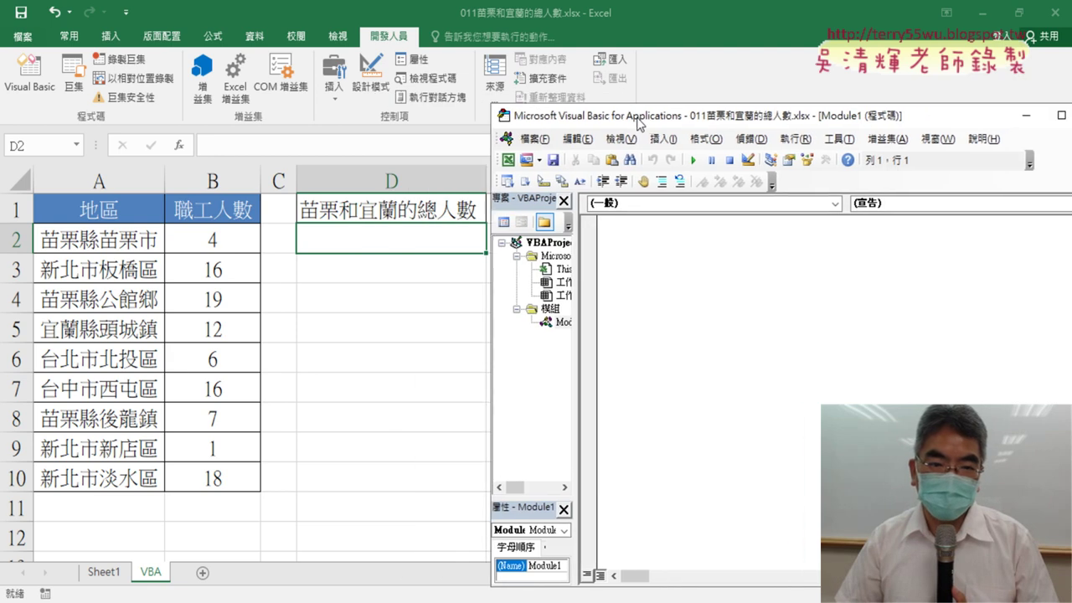
Step: Create an empty Sub 苗栗和宜蘭的總人數() using the name copied from D1
{"action": "left_click", "coordinate": [376, 205]}
{"action": "key", "text": "ctrl+c"}
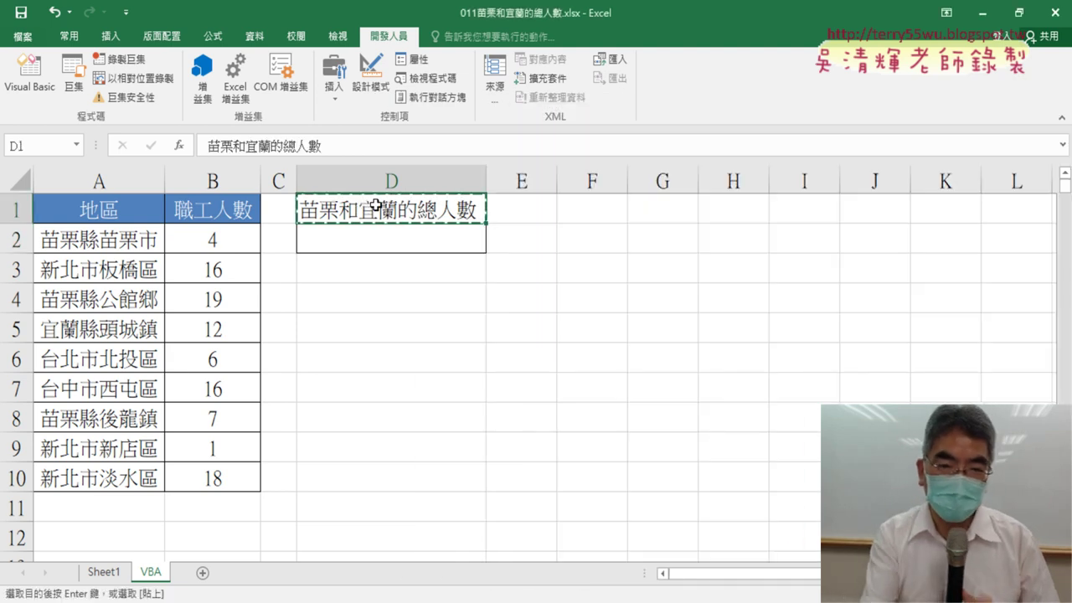
{"action": "left_click", "coordinate": [29, 71]}
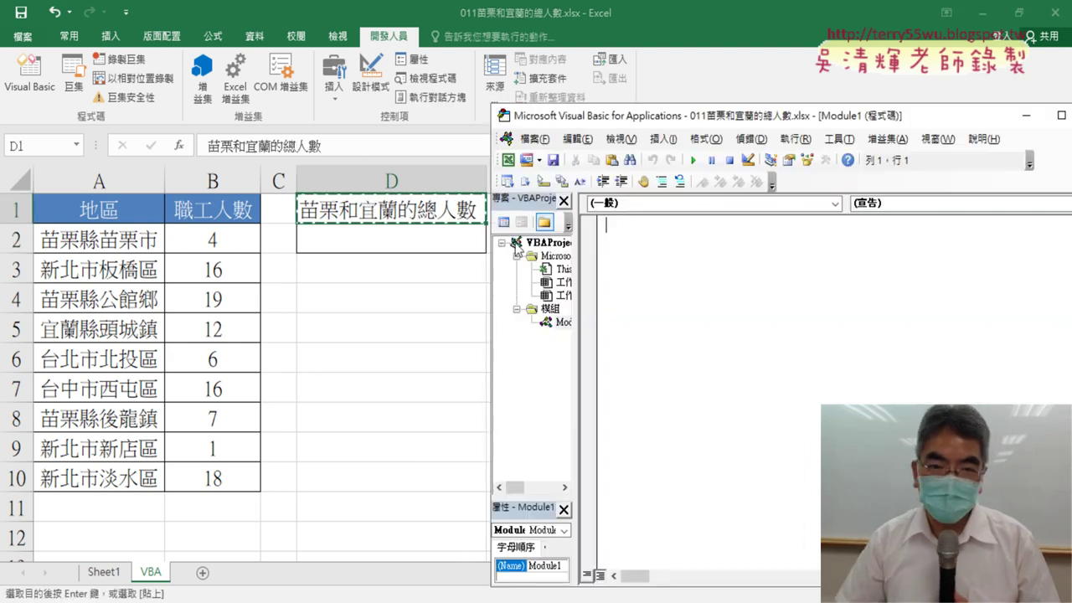
{"action": "type", "text": "ㄙ"}
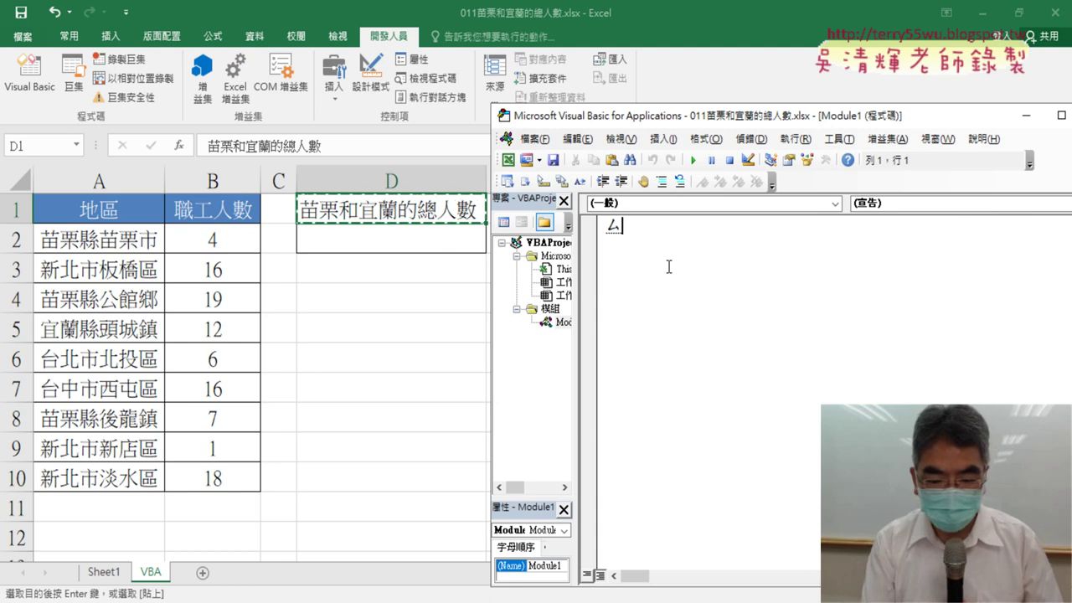
{"action": "type", "text": "sub"}
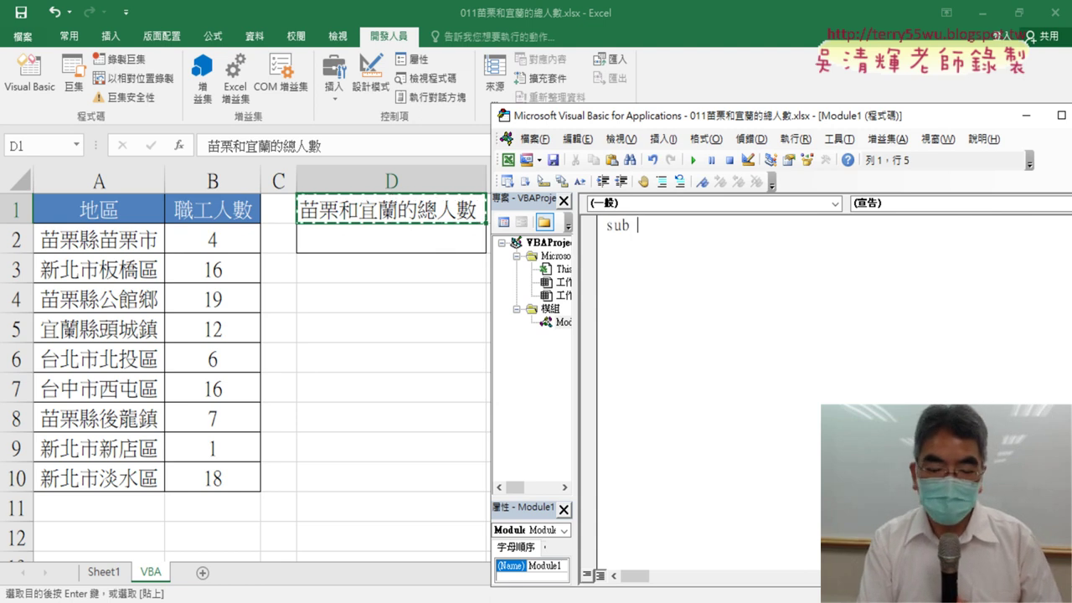
{"action": "key", "text": "ctrl+v"}
{"action": "key", "text": "Return"}
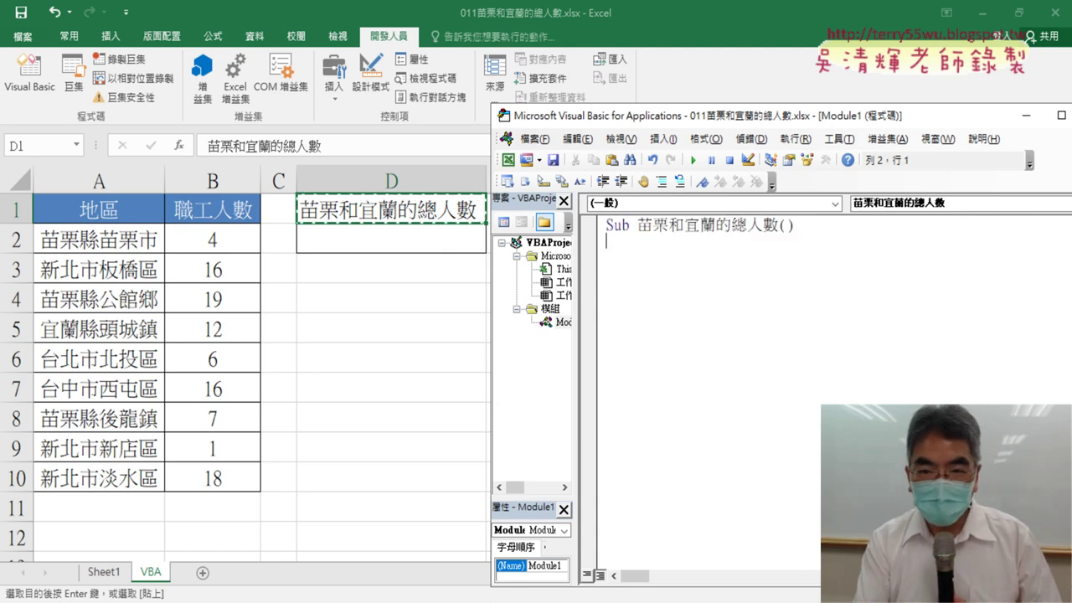
{"action": "key", "text": "Return"}
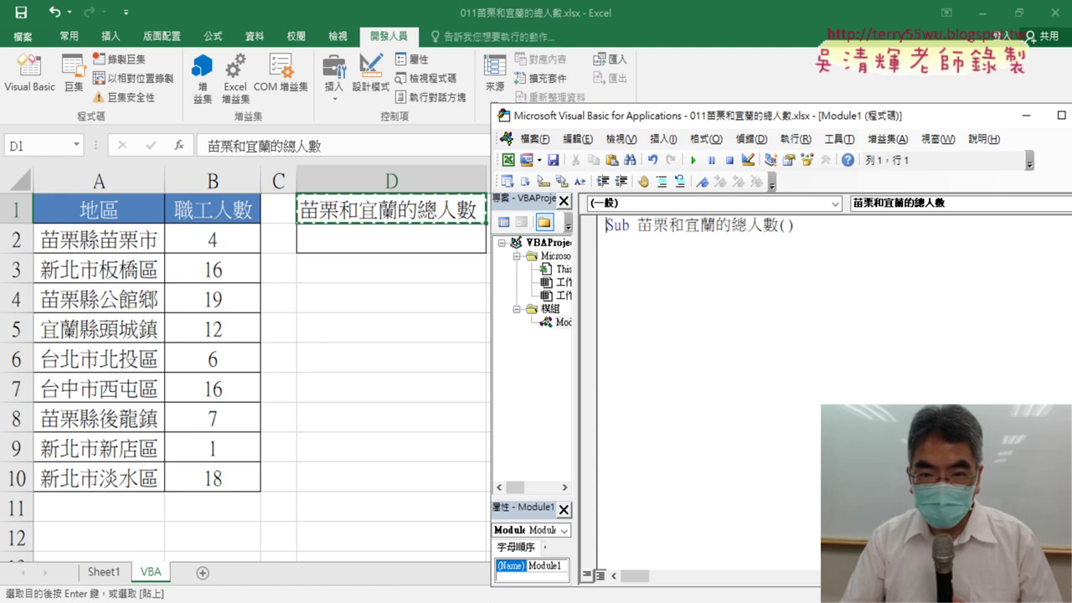
{"action": "key", "text": "End"}
{"action": "key", "text": "BackSpace"}
{"action": "key", "text": "BackSpace"}
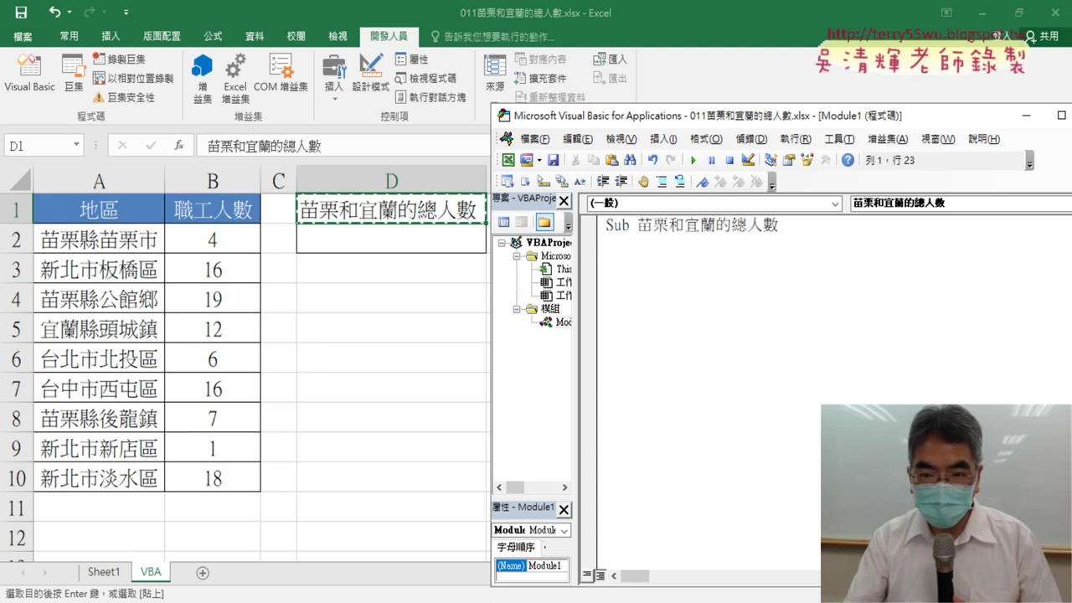
{"action": "key", "text": "Return"}
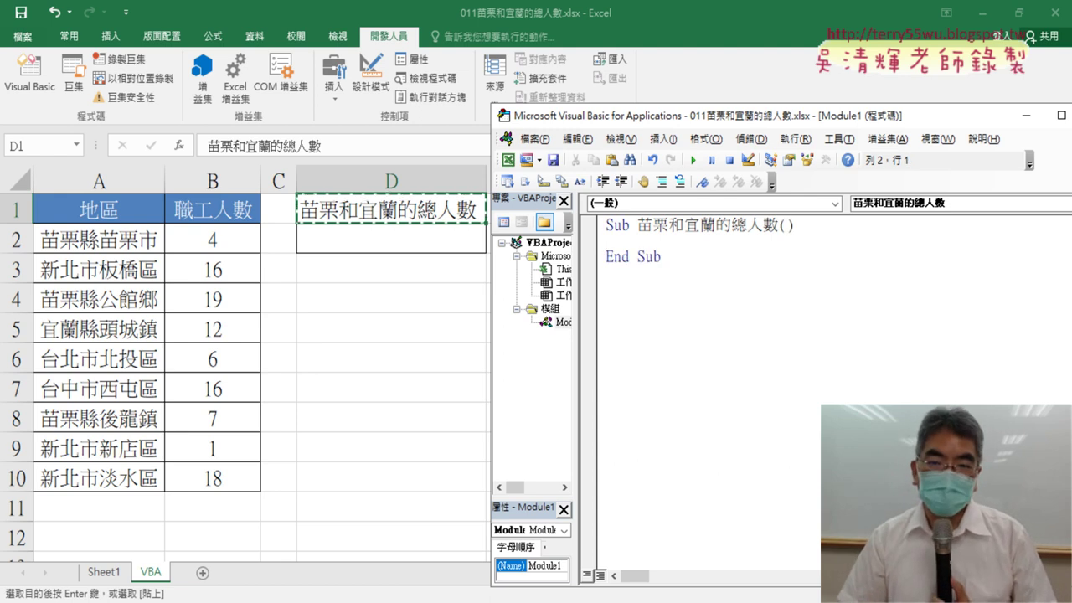
{"action": "key", "text": "Tab"}
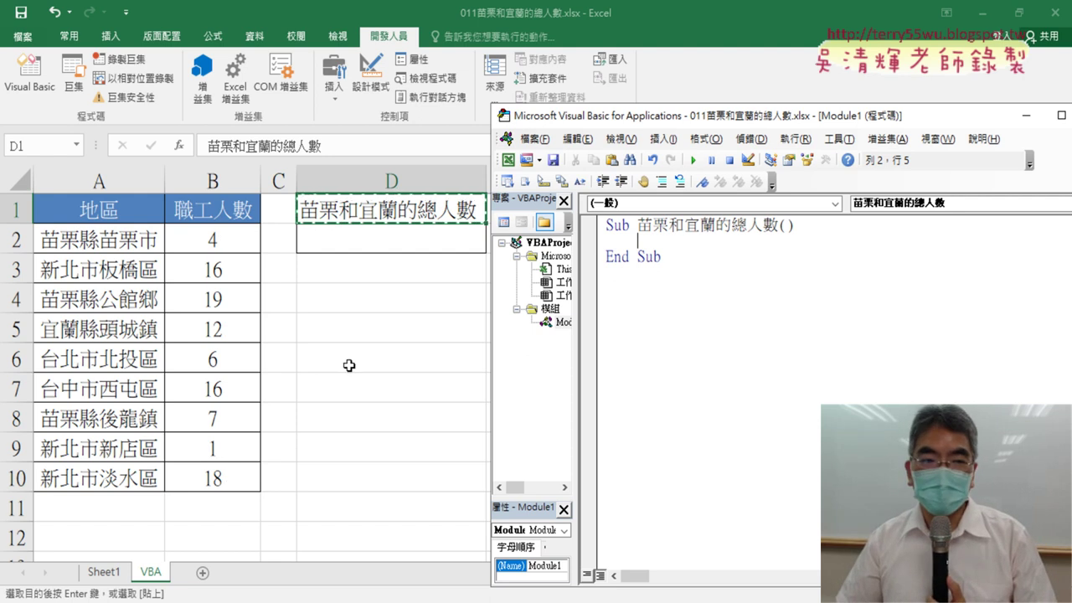
Step: Select D2, then bring the EVO Class Management console with students' screens to the front
{"action": "left_click", "coordinate": [411, 239]}
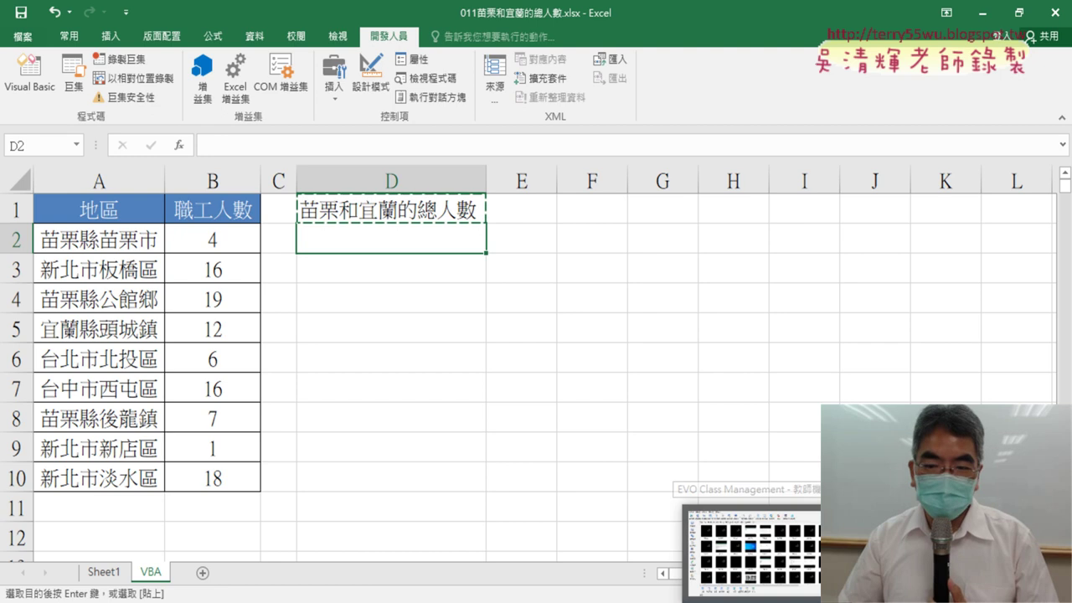
{"action": "left_click", "coordinate": [737, 511]}
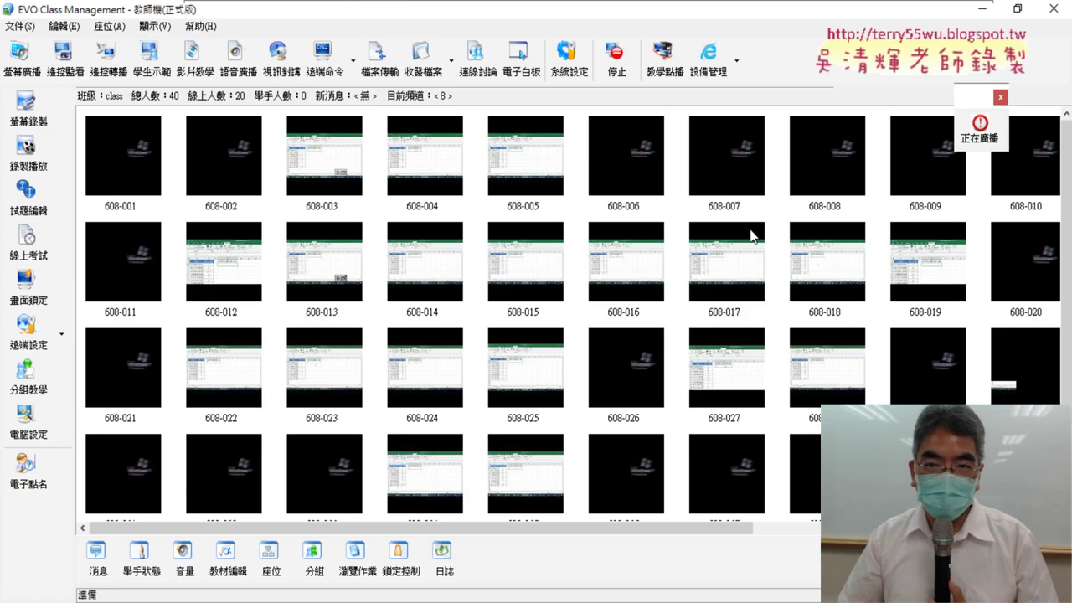